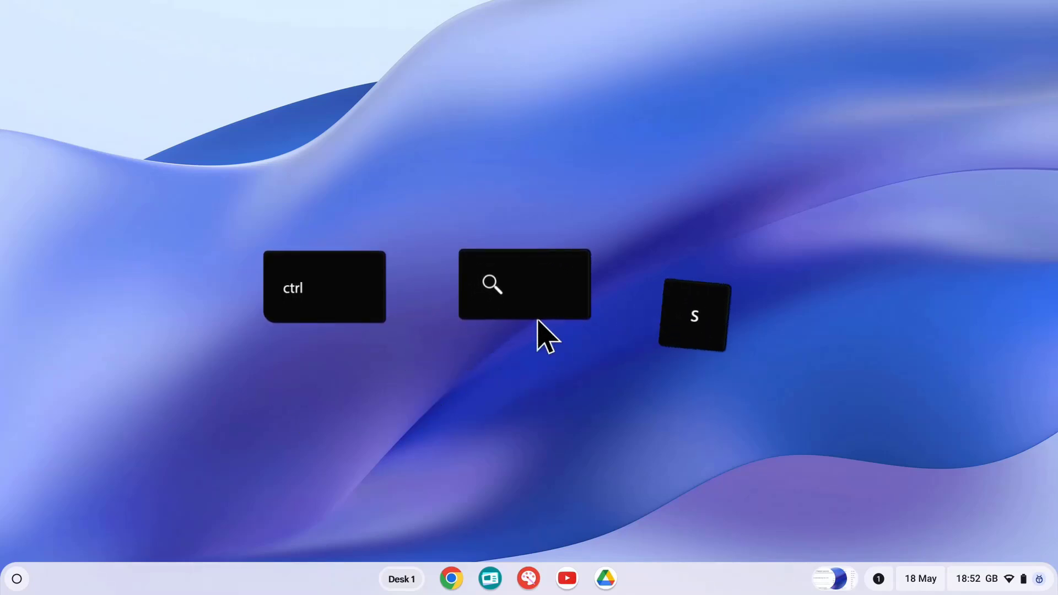
Open the Key Shortcuts reference, take a full-screen screenshot, then close it.
{"action": "key", "text": "ctrl+super+s"}
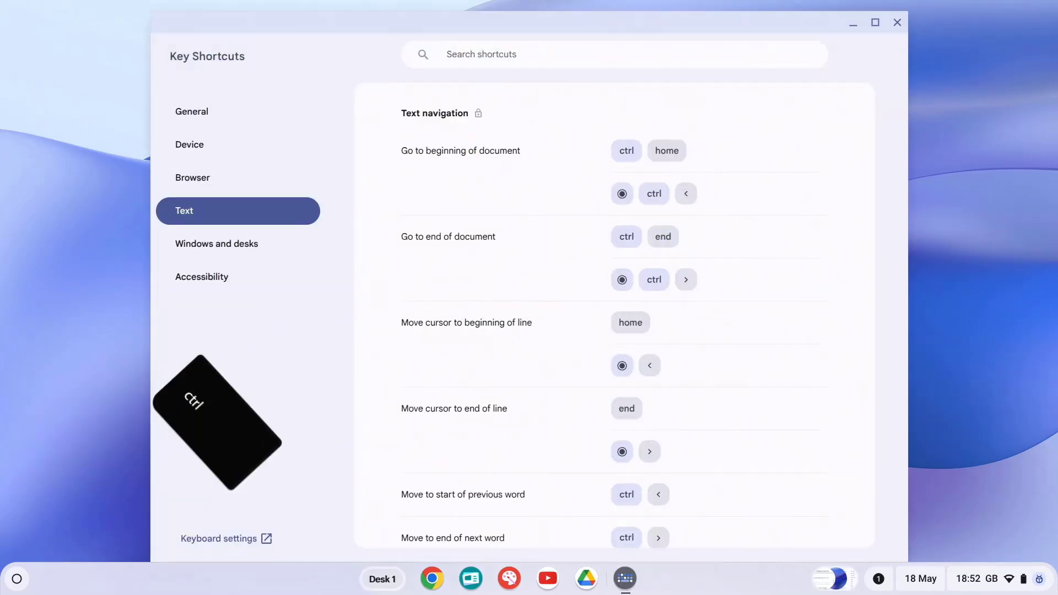
{"action": "key", "text": "ctrl+F5"}
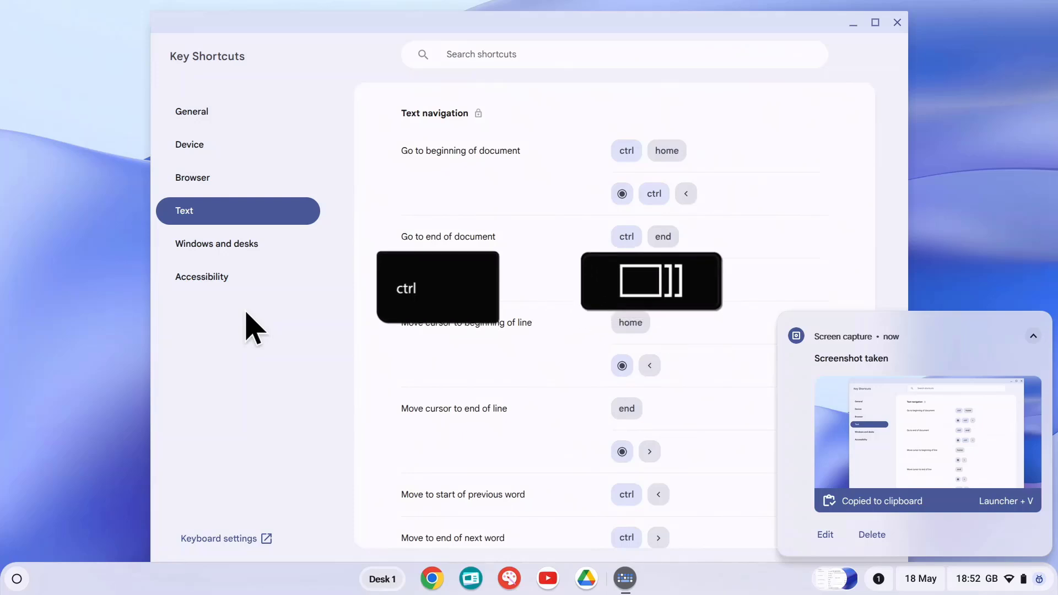
{"action": "left_click", "coordinate": [898, 23]}
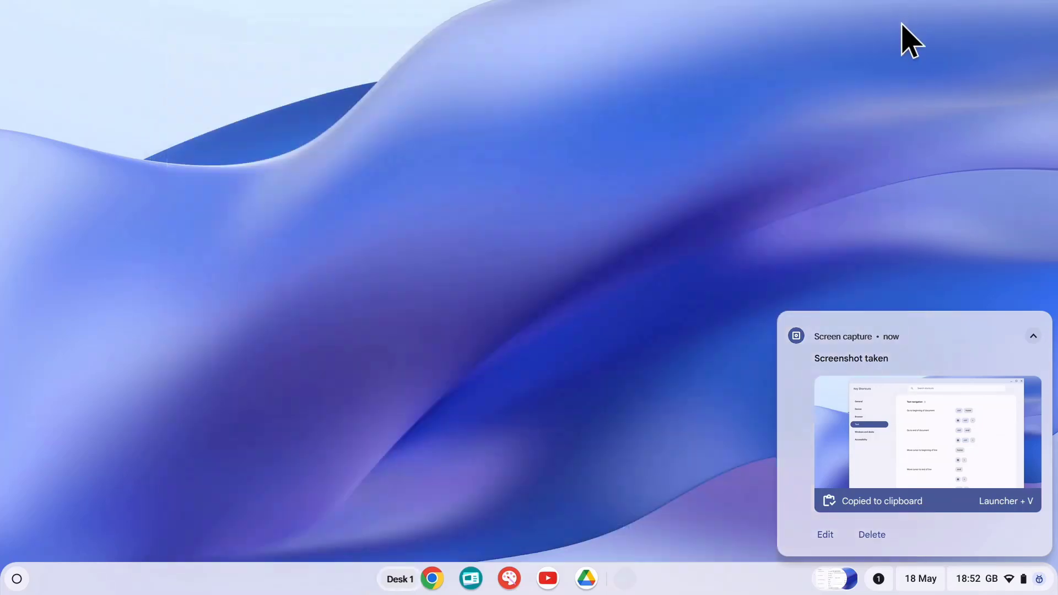
In a new window, search 'chromebooks' and open the Google Chromebooks site.
{"action": "key", "text": "ctrl+n"}
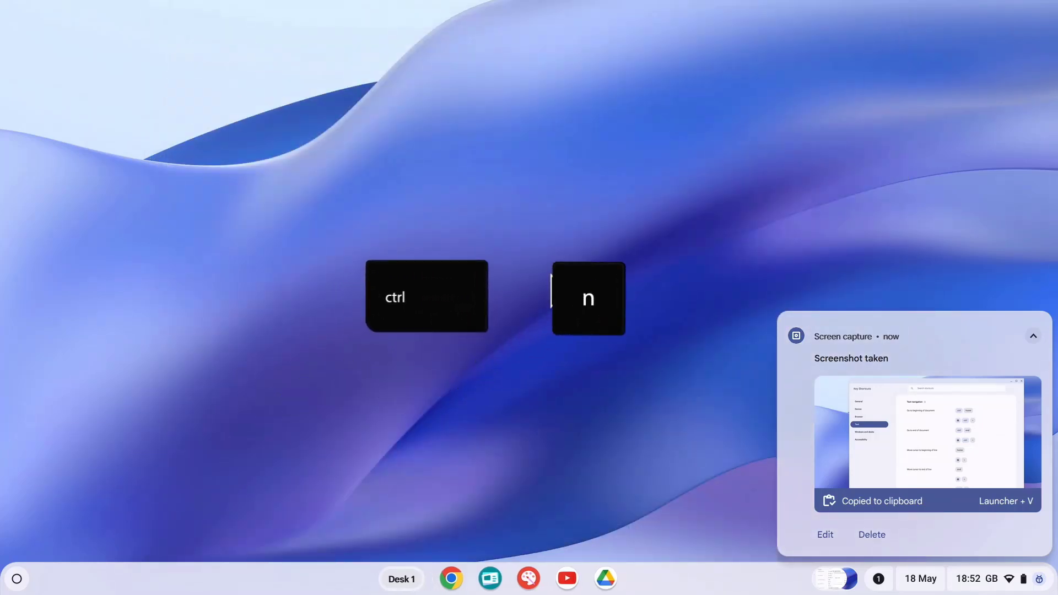
{"action": "type", "text": "chromeboo"}
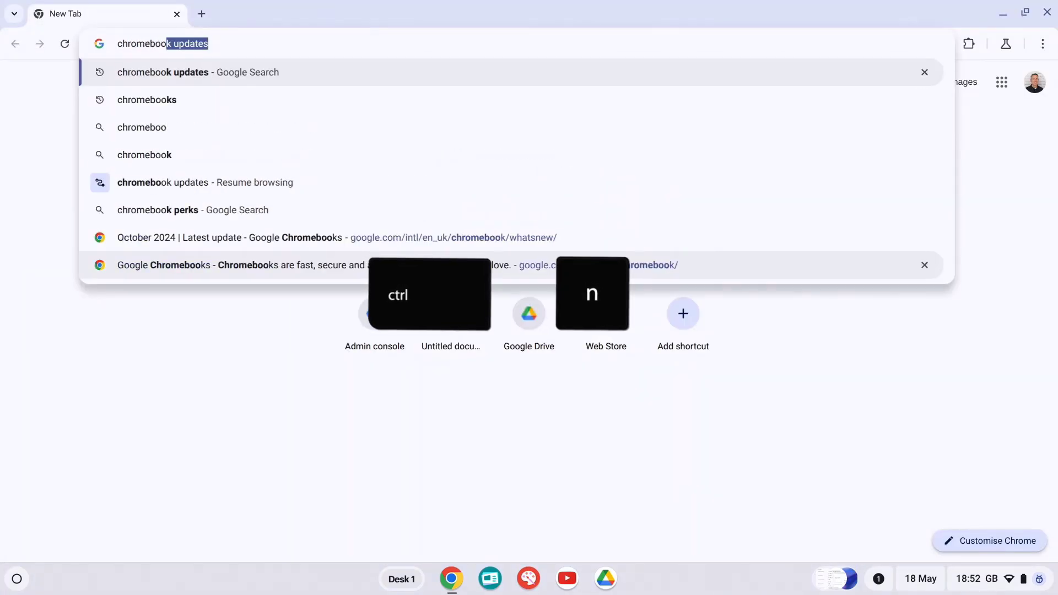
{"action": "type", "text": "ks"}
{"action": "key", "text": "Return"}
{"action": "scroll", "coordinate": [425, 390], "scroll_direction": "down", "scroll_amount": 4}
{"action": "key", "text": "ctrl+t"}
{"action": "left_click", "coordinate": [424, 386]}
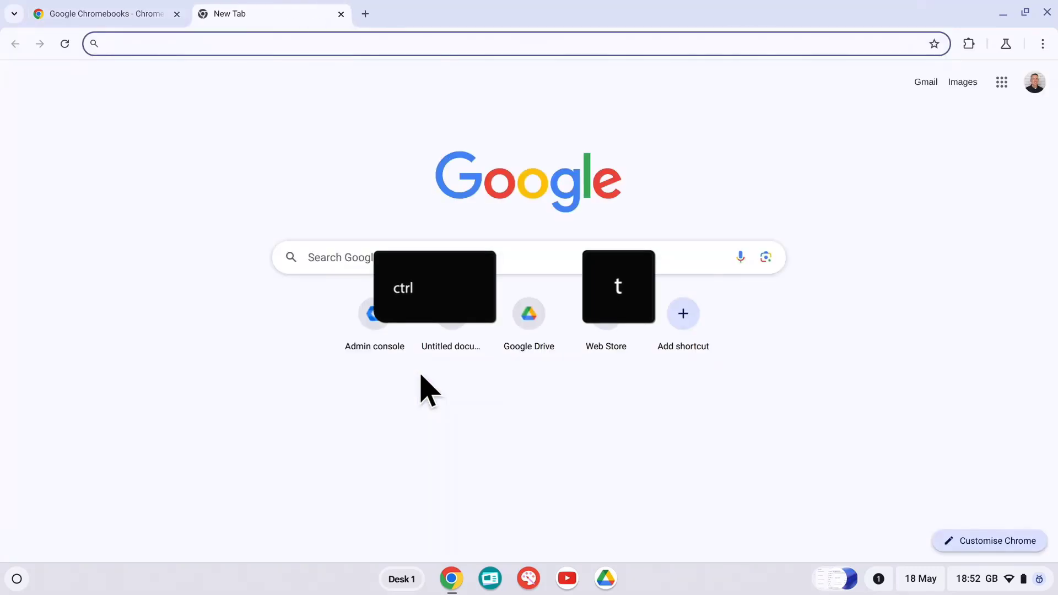
Search chromebook updates and open the October 2024 latest update page.
{"action": "type", "text": "chromebook updates"}
{"action": "key", "text": "Return"}
{"action": "scroll", "coordinate": [461, 383], "scroll_direction": "down", "scroll_amount": 5}
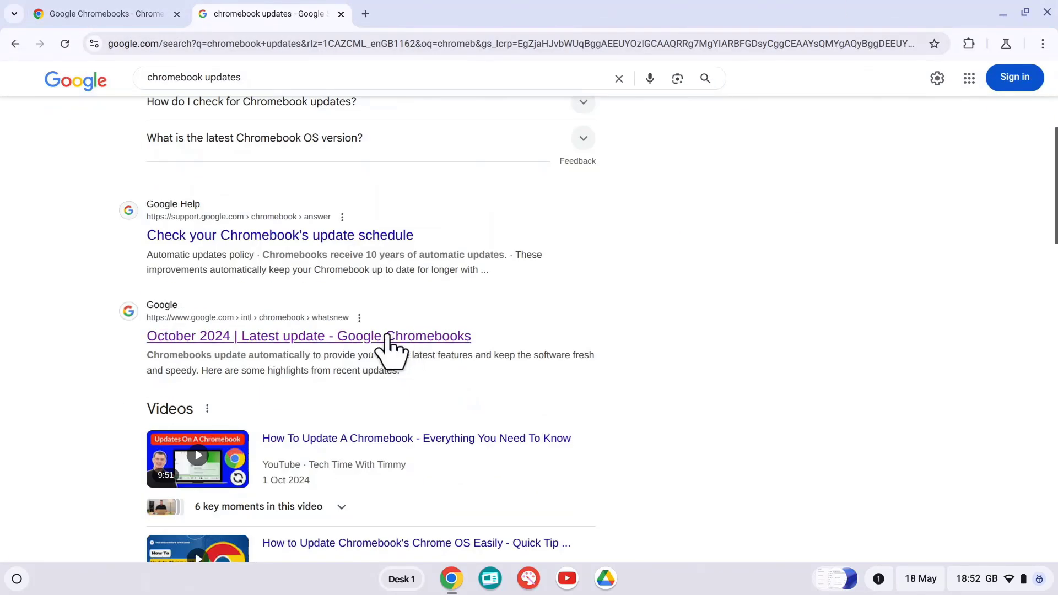
{"action": "left_click", "coordinate": [389, 337]}
Search for the Google Workspace updates blog in another new tab.
{"action": "key", "text": "ctrl+t"}
{"action": "type", "text": "gog"}
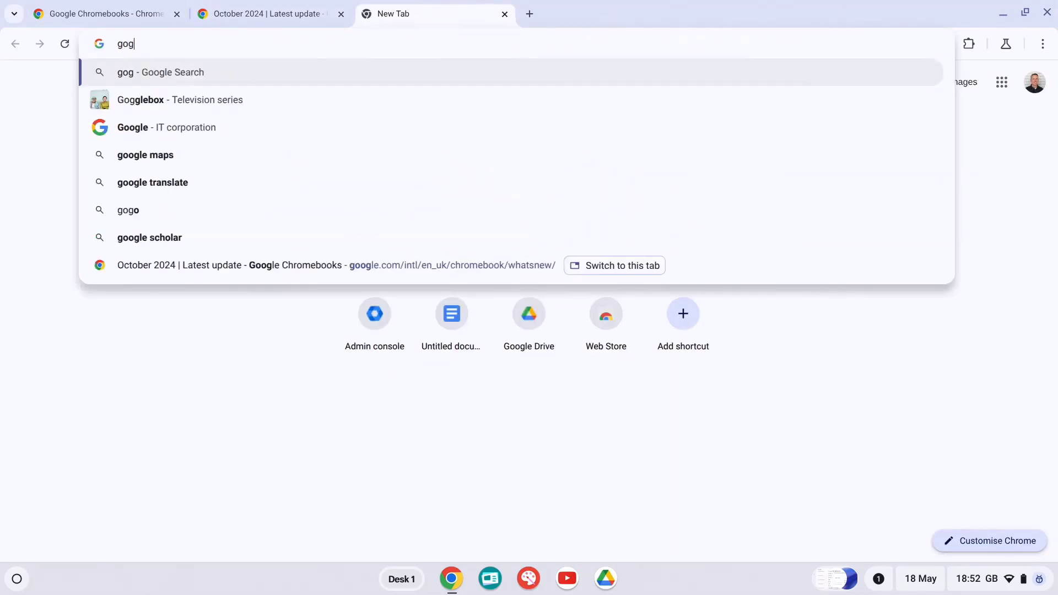
{"action": "key", "text": "Return"}
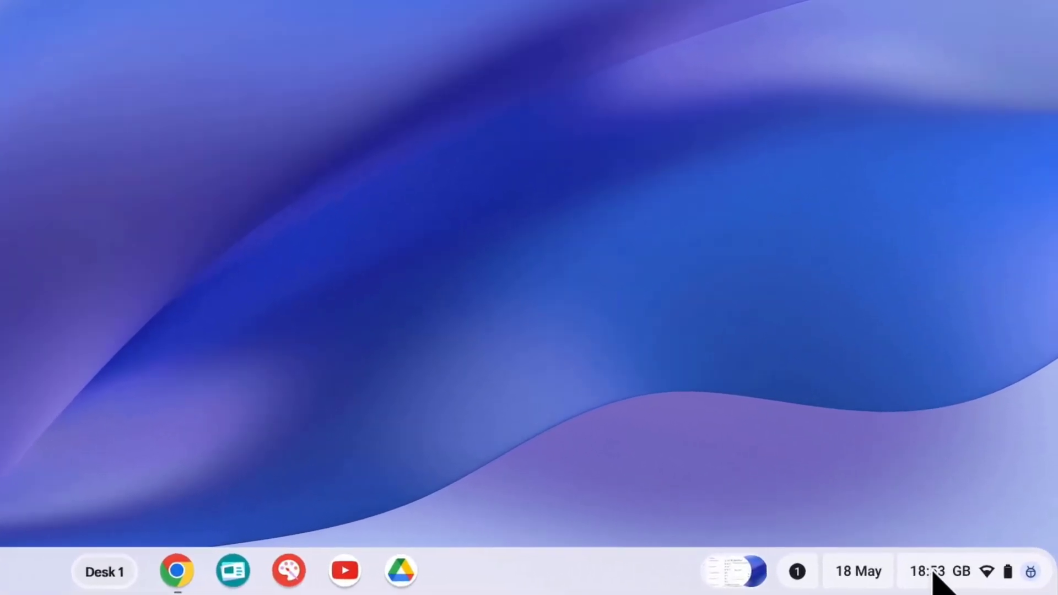
Open Quick Settings from the shelf clock to see Wi-Fi, Bluetooth and battery status.
{"action": "left_click", "coordinate": [934, 573]}
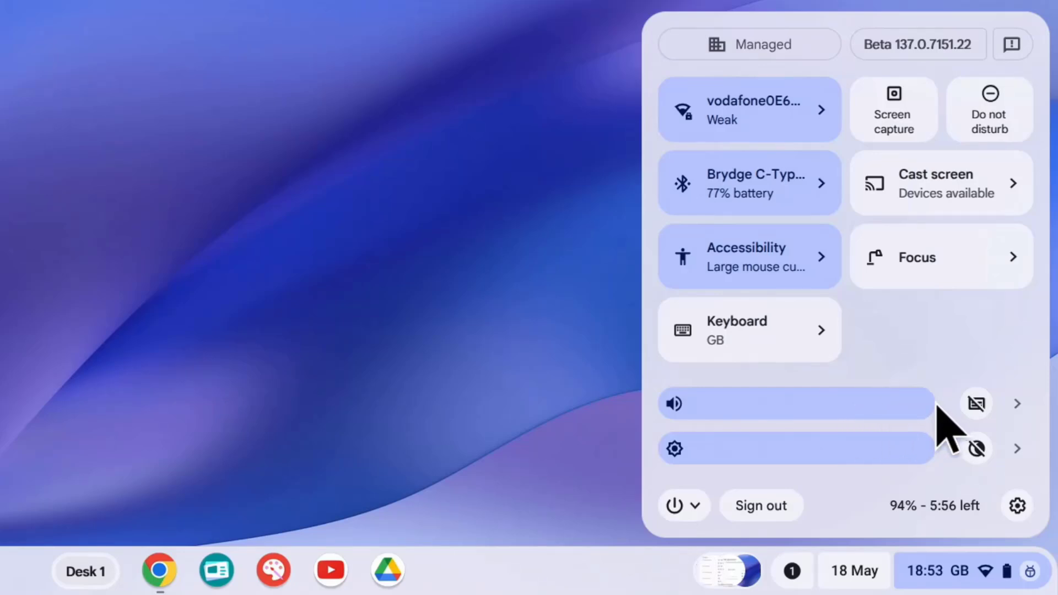
Search Settings for 'display' and open the Display page with its brightness and text size options.
{"action": "left_click", "coordinate": [1017, 505]}
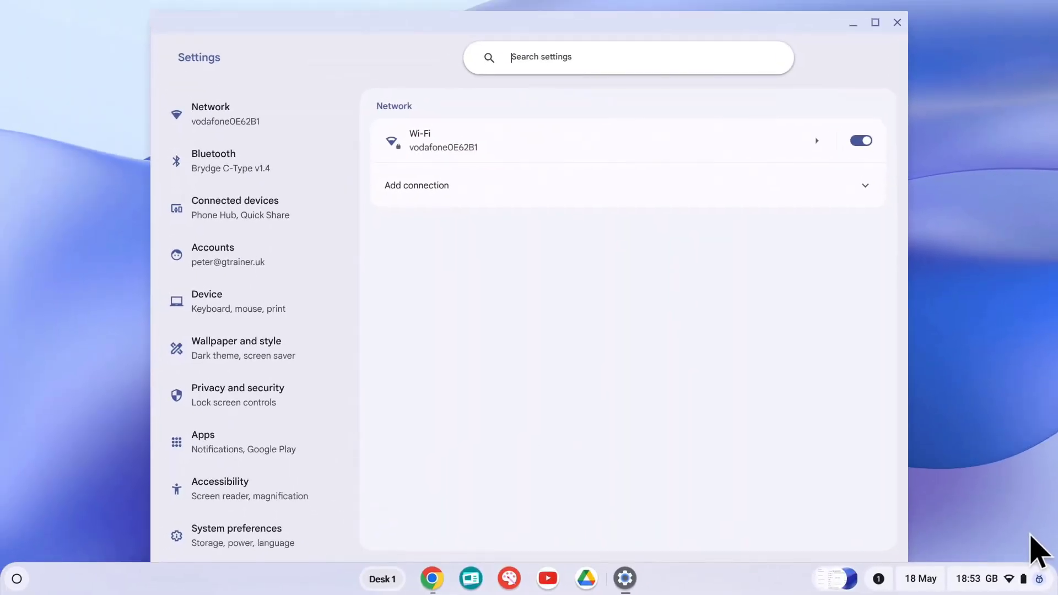
{"action": "type", "text": "display"}
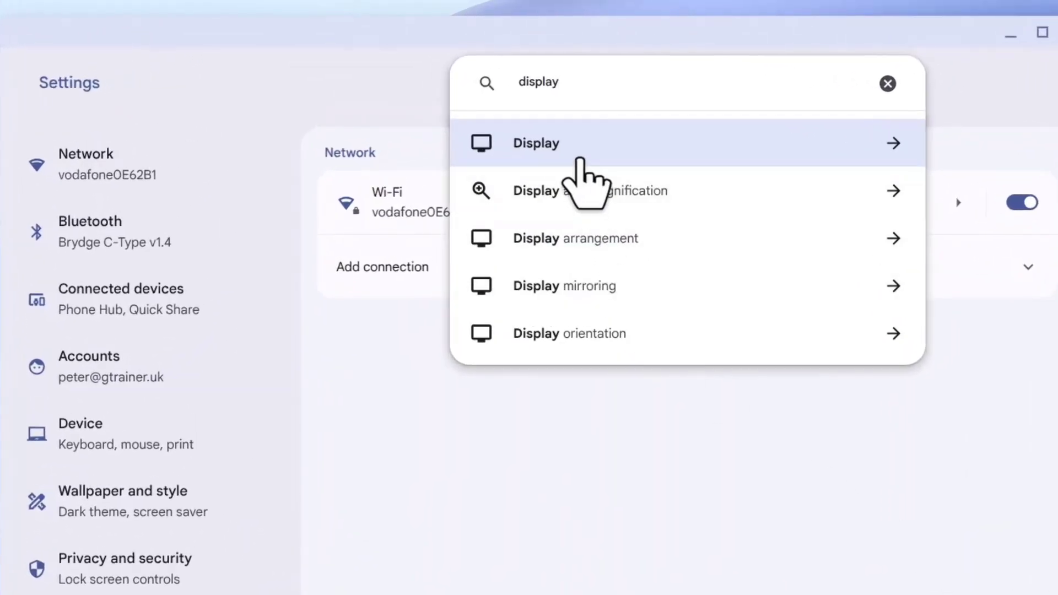
{"action": "left_click", "coordinate": [580, 161]}
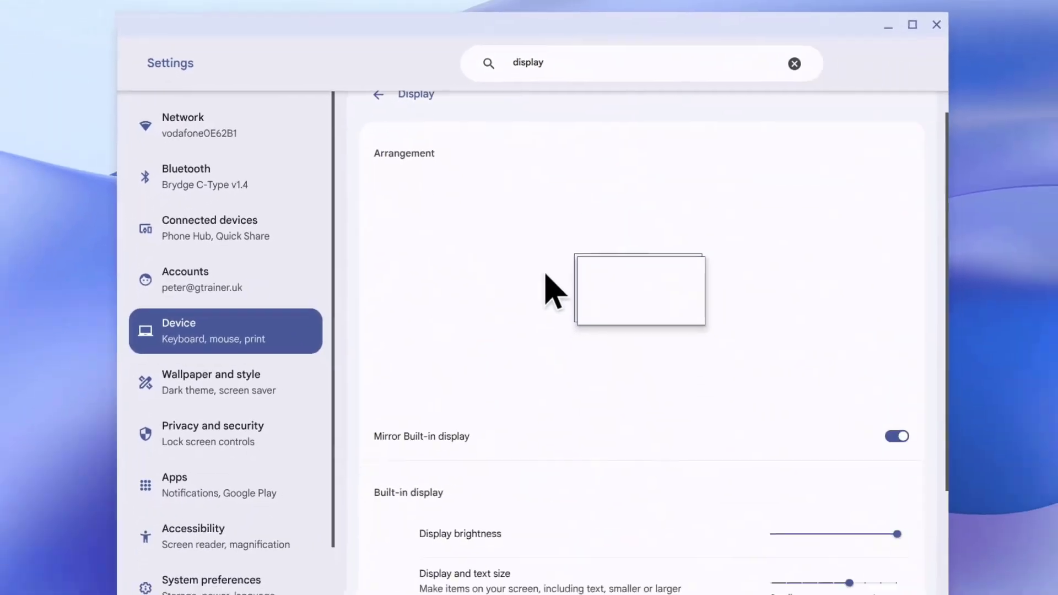
{"action": "scroll", "coordinate": [545, 276], "scroll_direction": "down", "scroll_amount": 3}
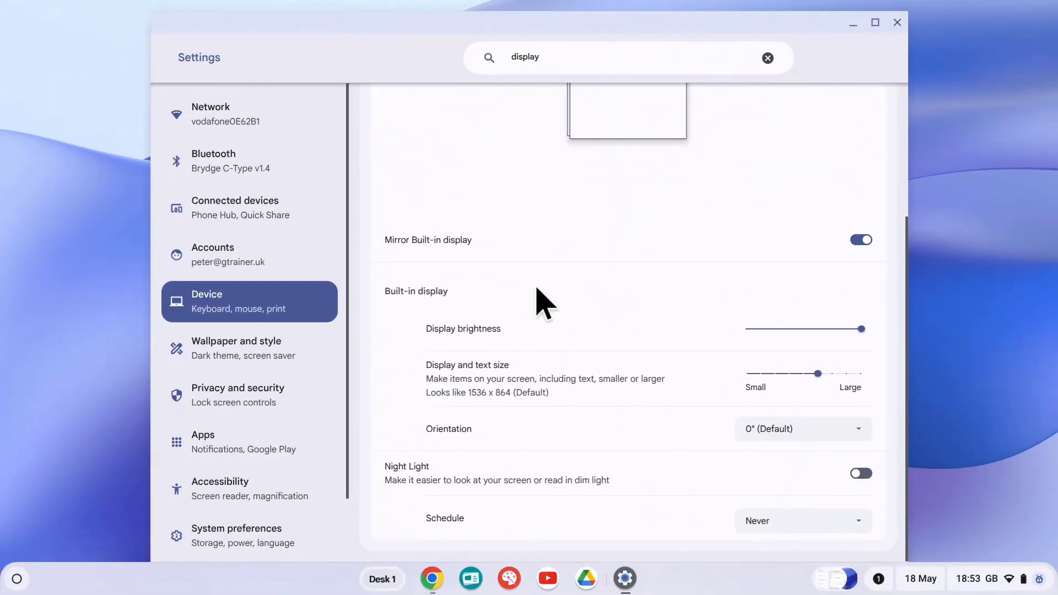
{"action": "scroll", "coordinate": [538, 290], "scroll_direction": "up", "scroll_amount": 3}
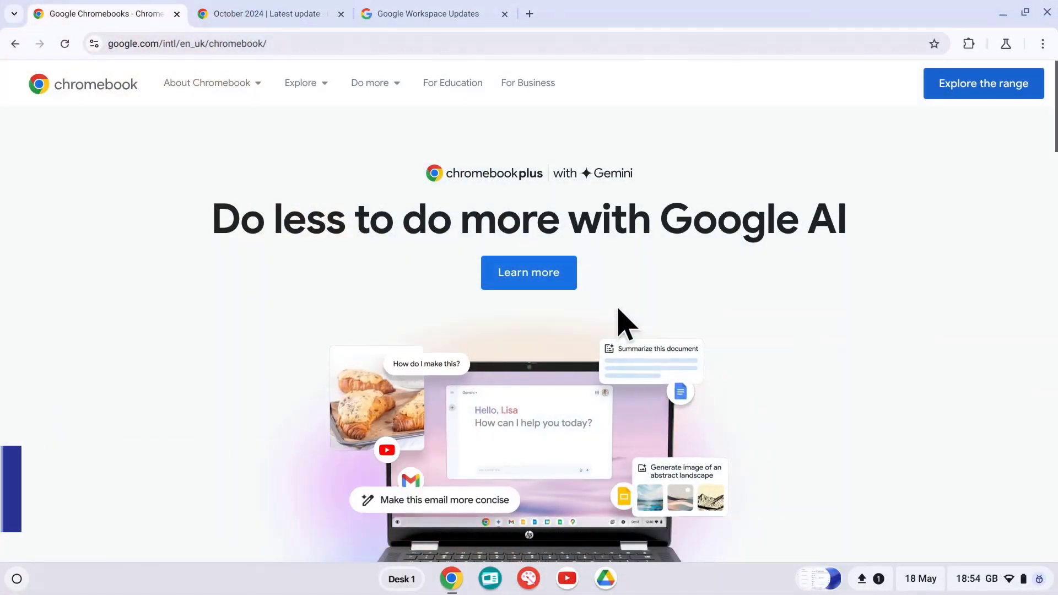
{"action": "scroll", "coordinate": [621, 323], "scroll_direction": "down", "scroll_amount": 10}
{"action": "scroll", "coordinate": [621, 323], "scroll_direction": "down", "scroll_amount": 10}
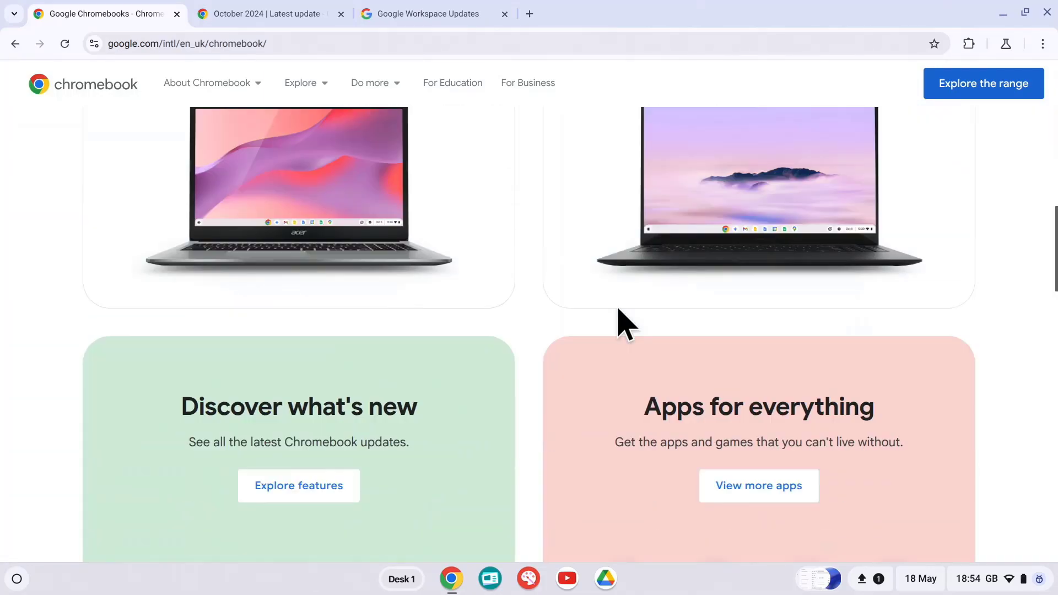
{"action": "scroll", "coordinate": [621, 323], "scroll_direction": "down", "scroll_amount": 5}
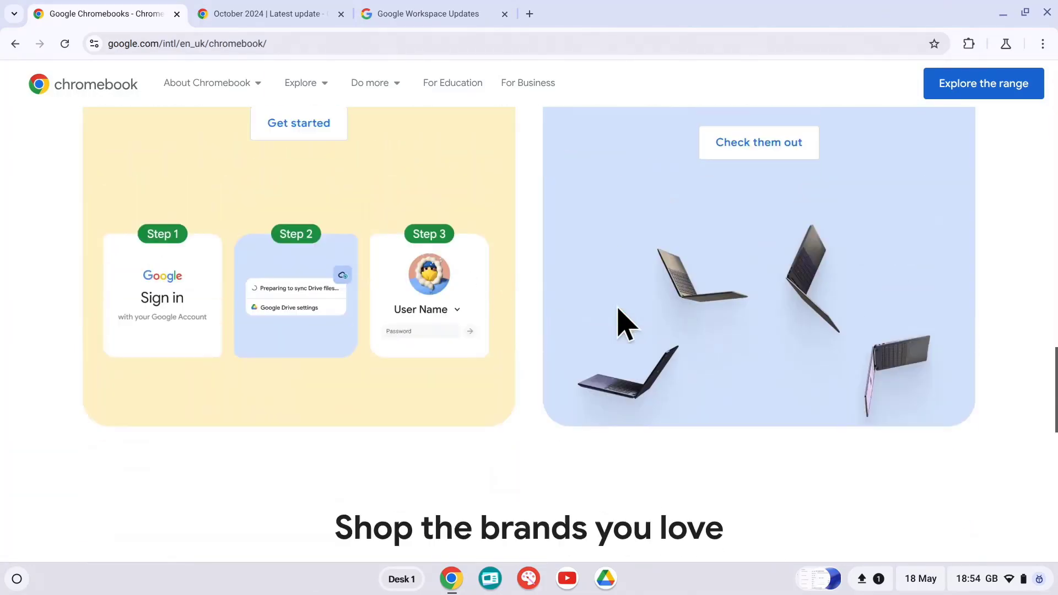
{"action": "scroll", "coordinate": [621, 323], "scroll_direction": "up", "scroll_amount": 20}
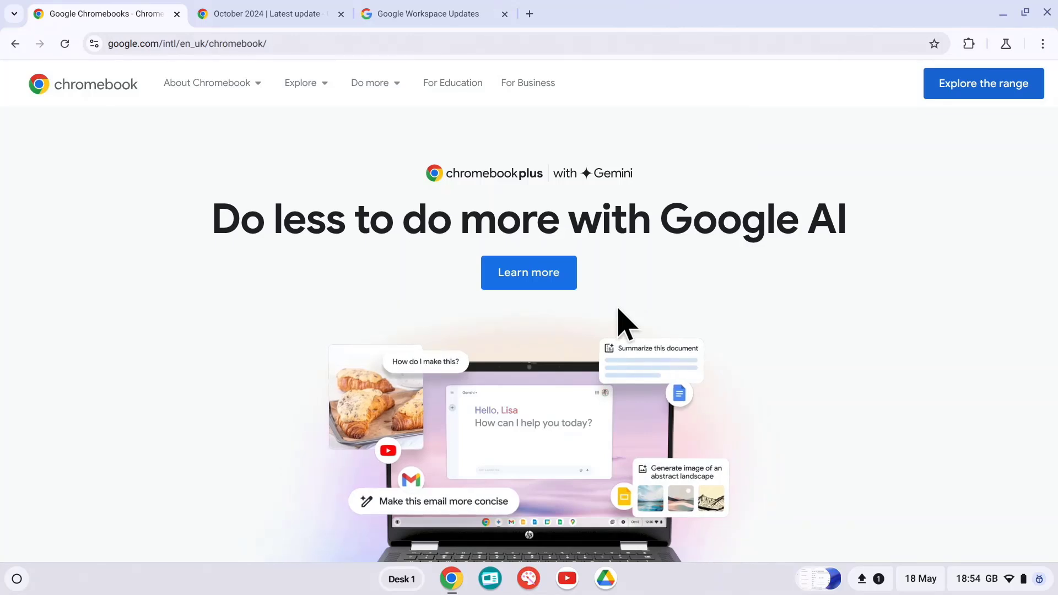
{"action": "key", "text": "ctrl+Tab"}
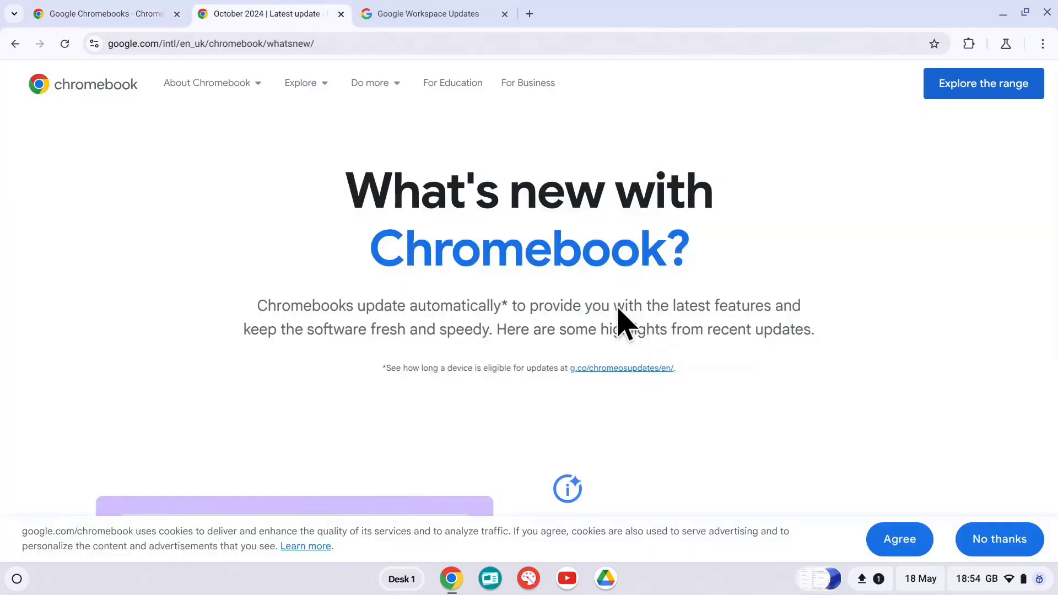
{"action": "key", "text": "ctrl+shift+Tab"}
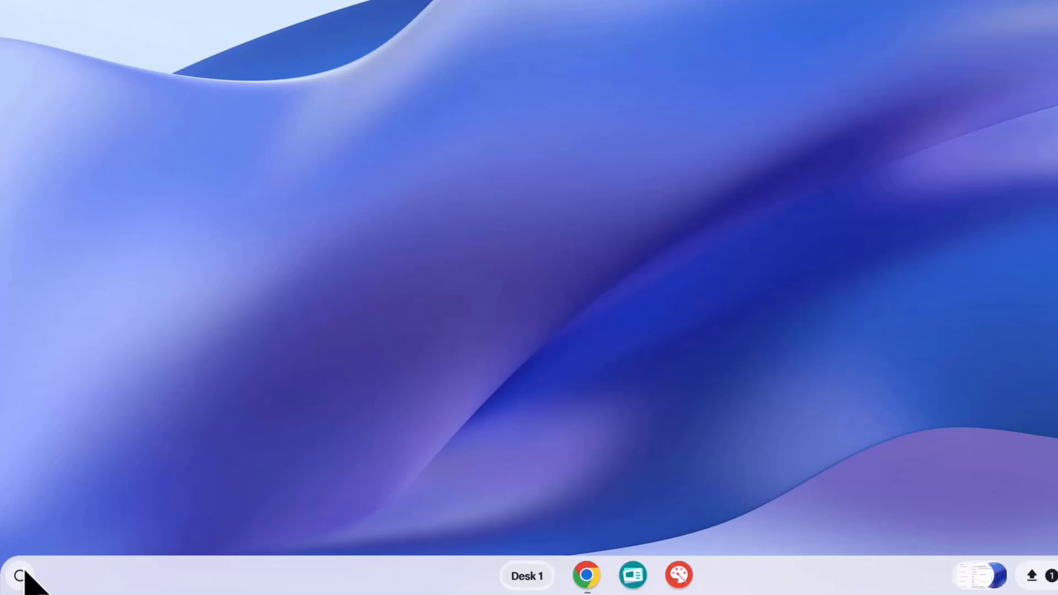
Pin YouTube and Google Drive to the shelf from the app launcher.
{"action": "left_click", "coordinate": [17, 579]}
{"action": "scroll", "coordinate": [321, 450], "scroll_direction": "down", "scroll_amount": 3}
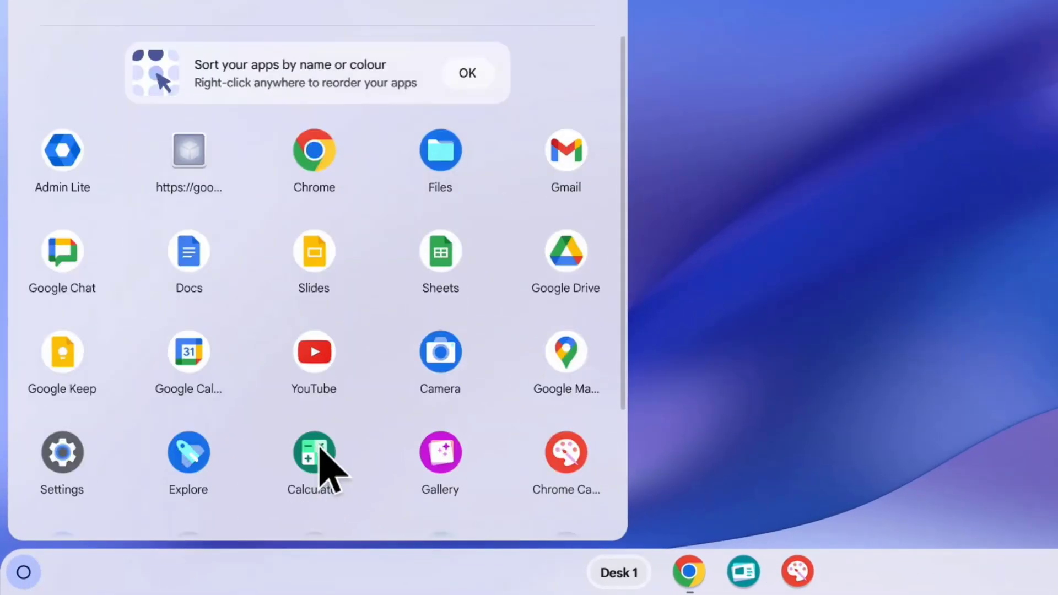
{"action": "right_click", "coordinate": [321, 363]}
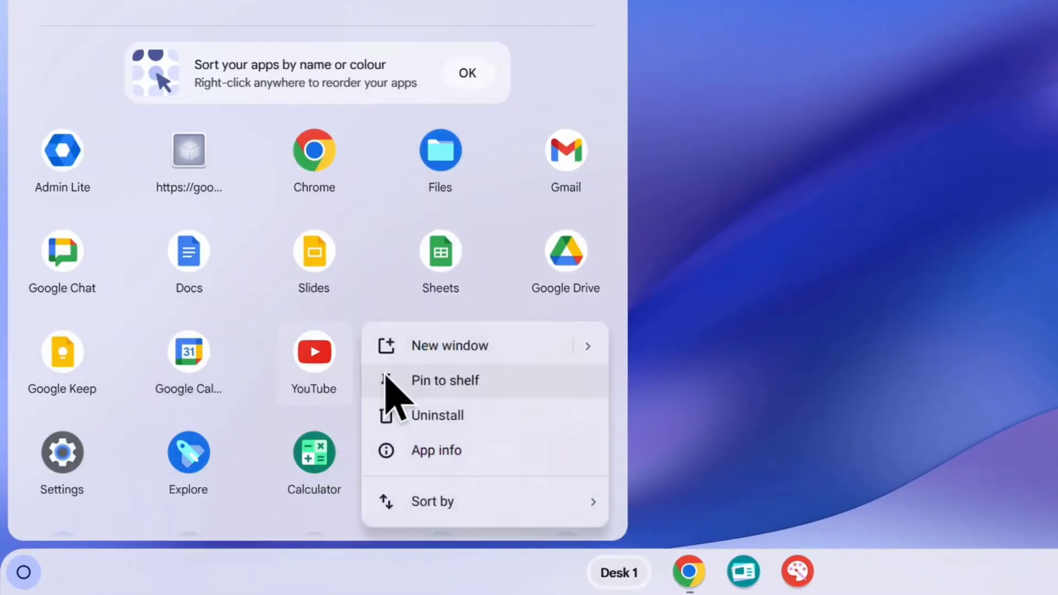
{"action": "left_click", "coordinate": [448, 388]}
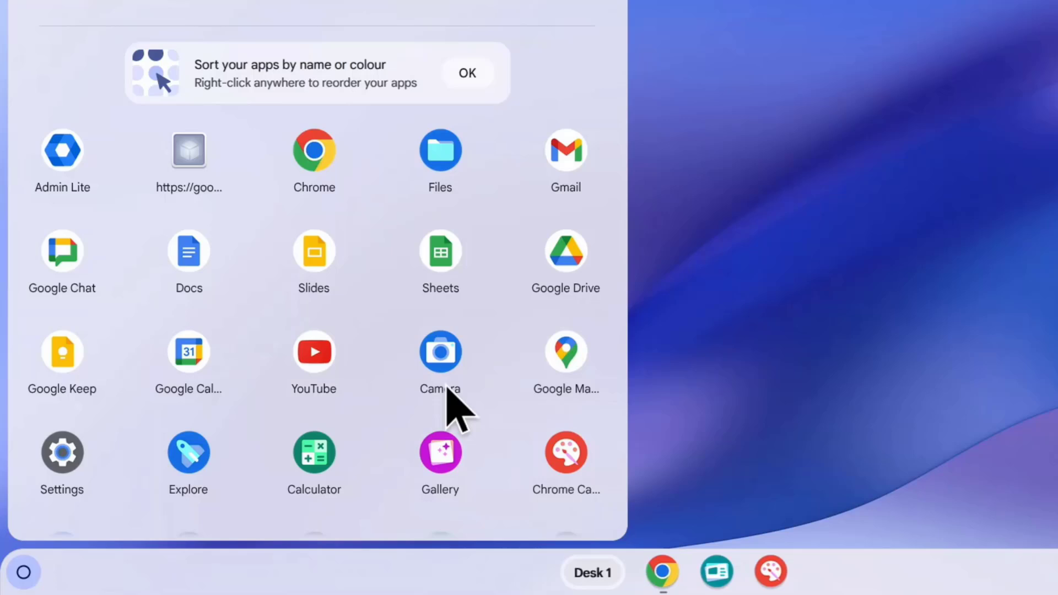
{"action": "right_click", "coordinate": [574, 259]}
{"action": "left_click", "coordinate": [681, 281]}
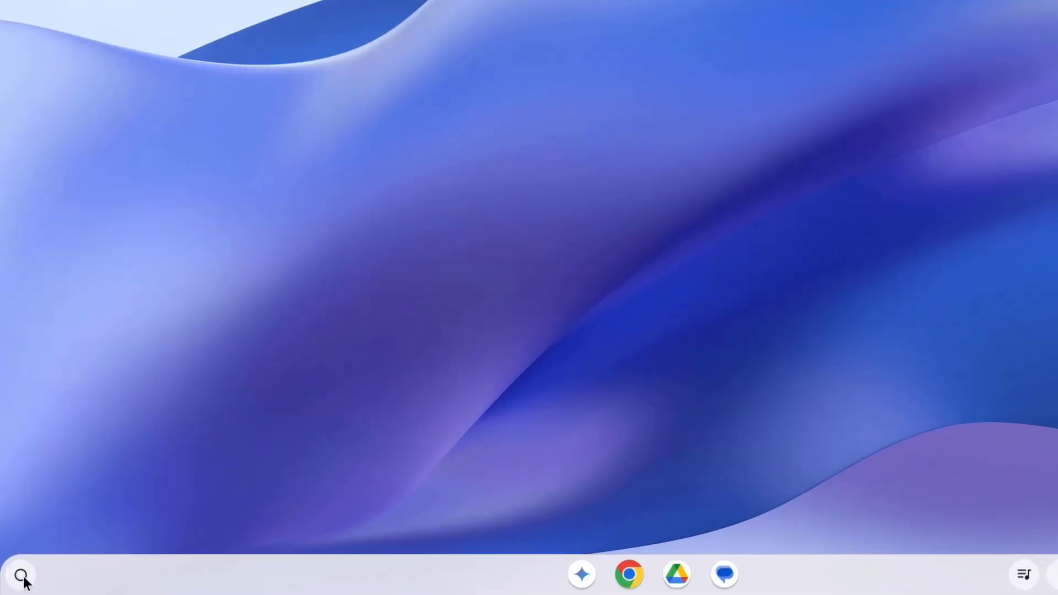
Launch the Play Store by searching 'play' in the launcher.
{"action": "left_click", "coordinate": [17, 578]}
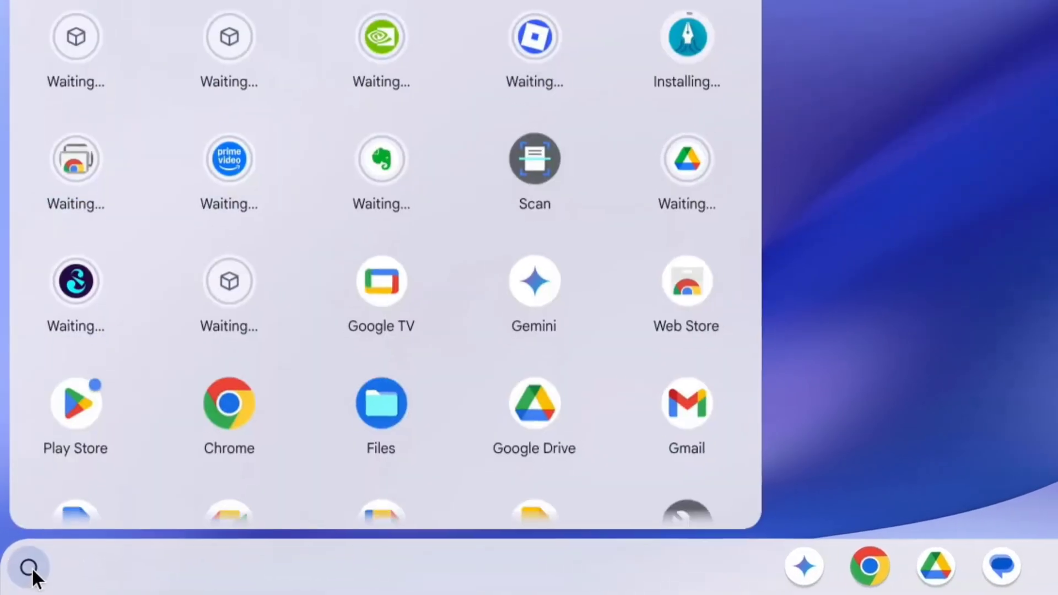
{"action": "type", "text": "play"}
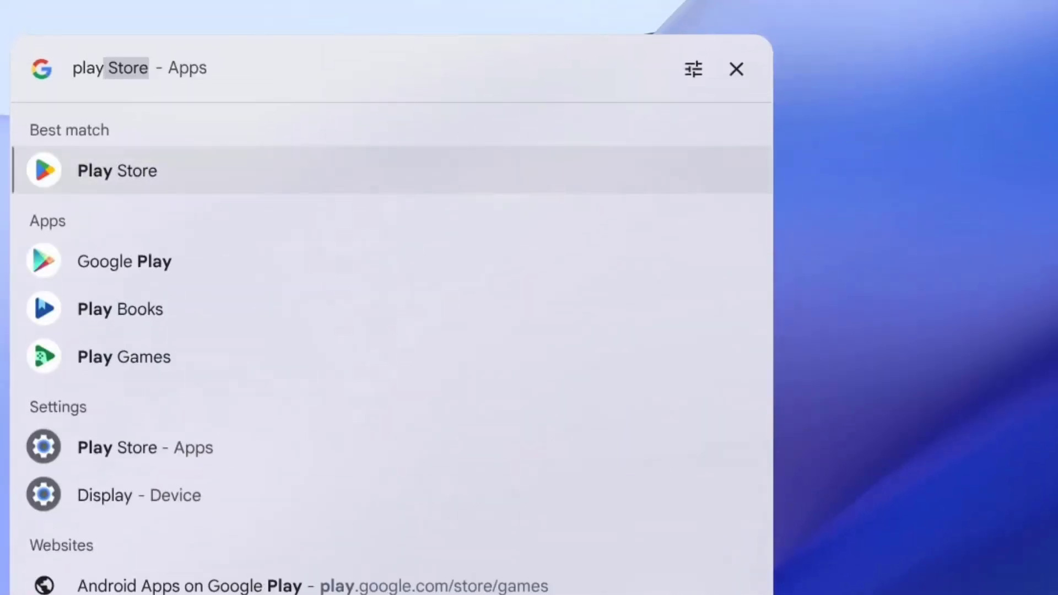
{"action": "key", "text": "Return"}
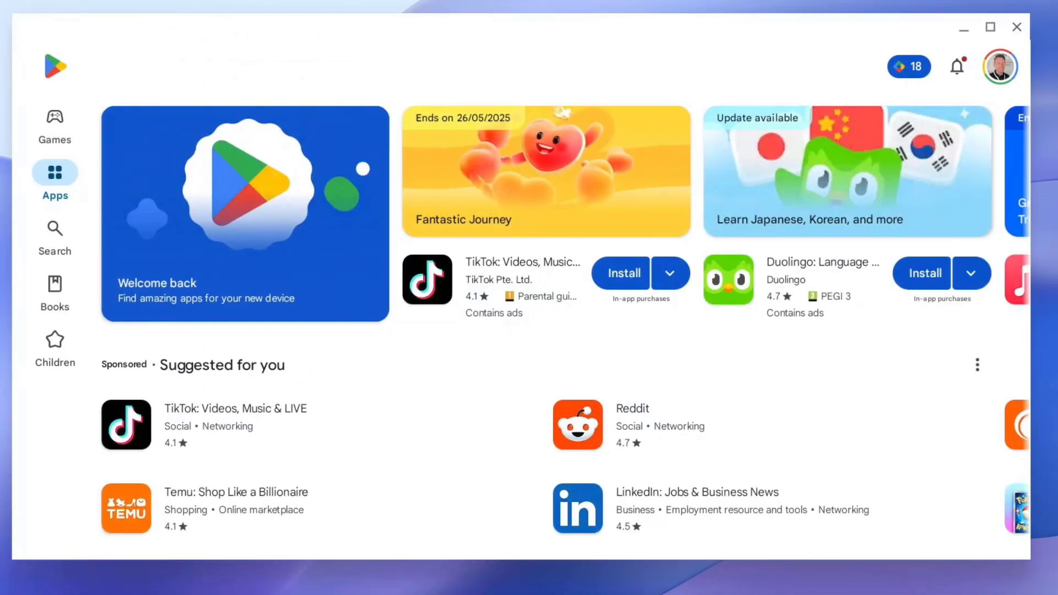
Switch from Games to Apps and install Canva: Design, Photo & Video.
{"action": "left_click", "coordinate": [71, 114]}
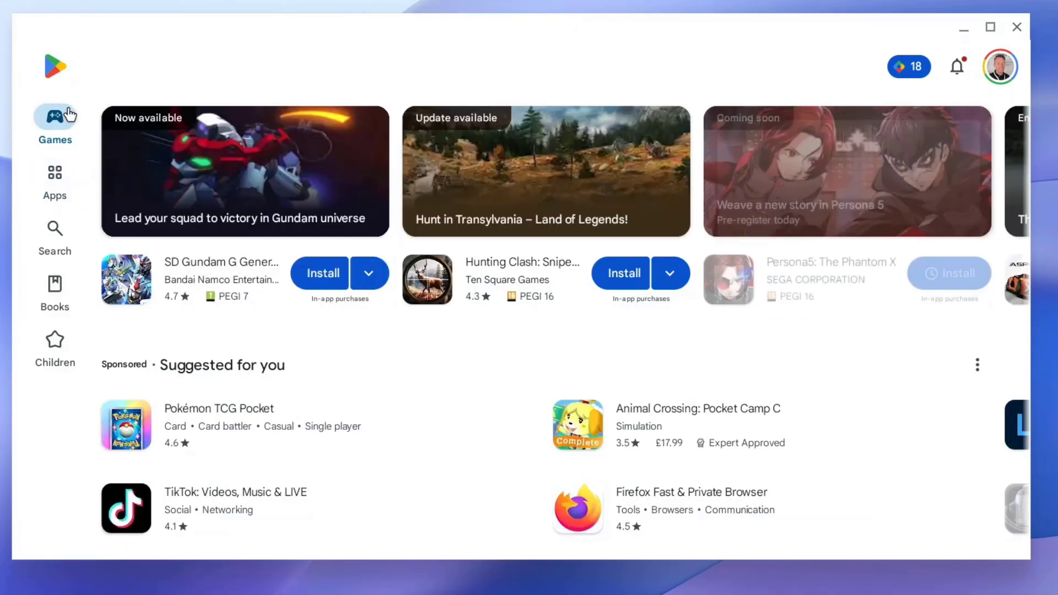
{"action": "scroll", "coordinate": [366, 324], "scroll_direction": "down", "scroll_amount": 10}
{"action": "scroll", "coordinate": [366, 327], "scroll_direction": "up", "scroll_amount": 10}
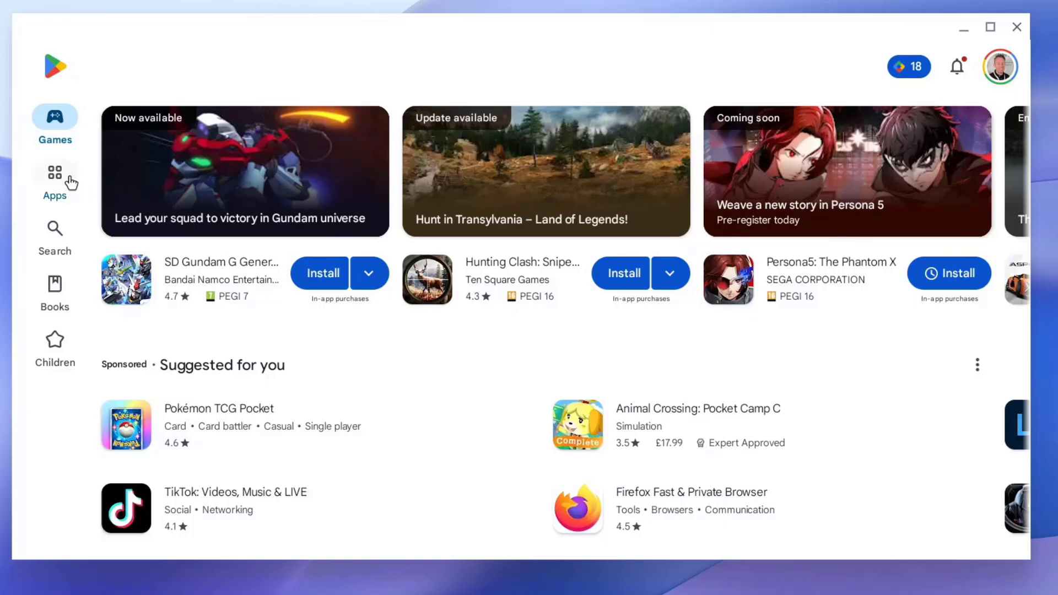
{"action": "left_click", "coordinate": [71, 183]}
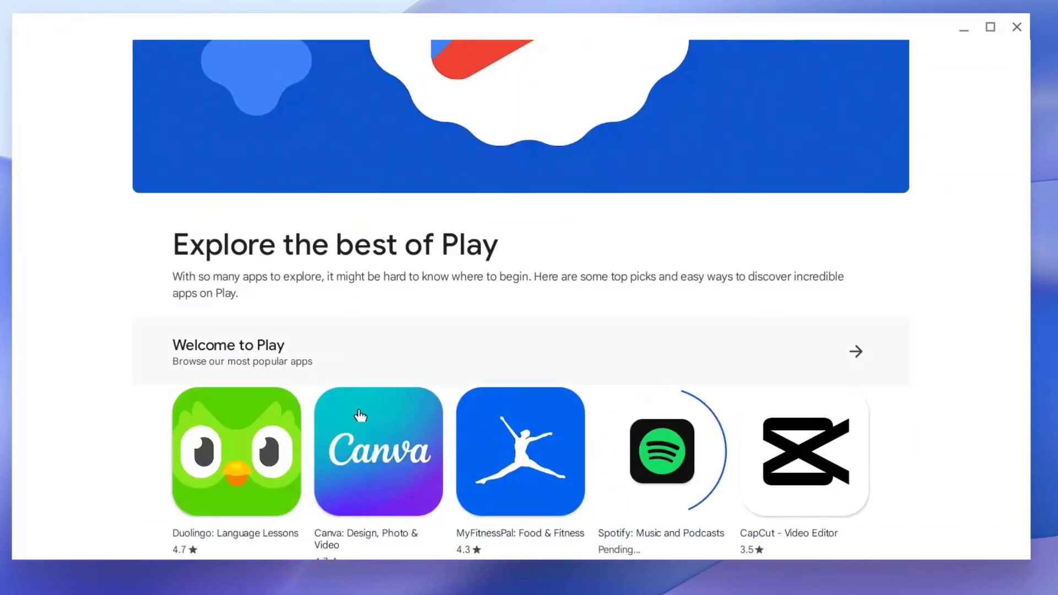
{"action": "left_click", "coordinate": [360, 454]}
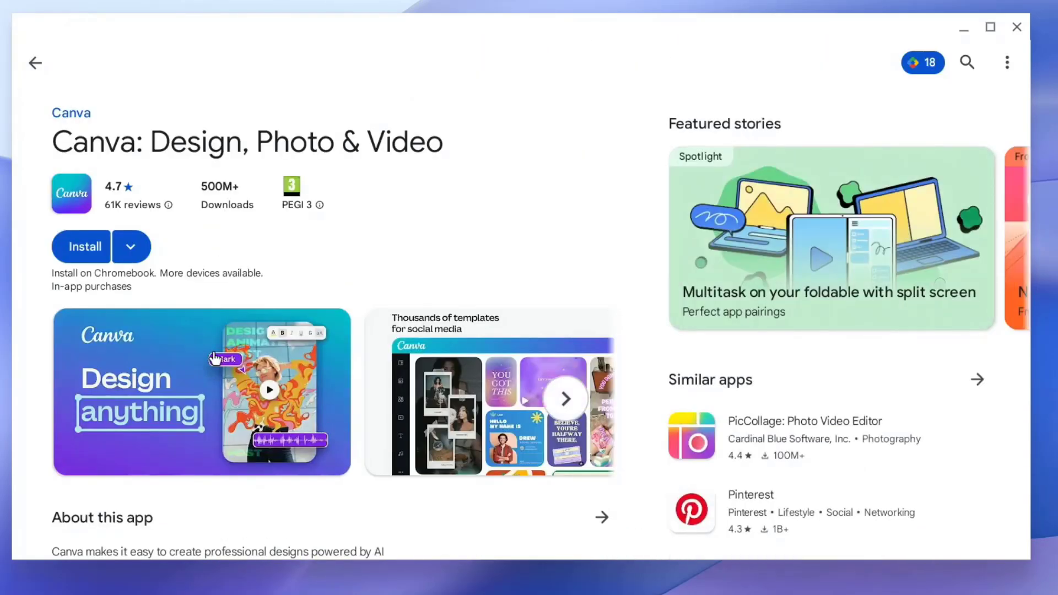
{"action": "left_click", "coordinate": [85, 249]}
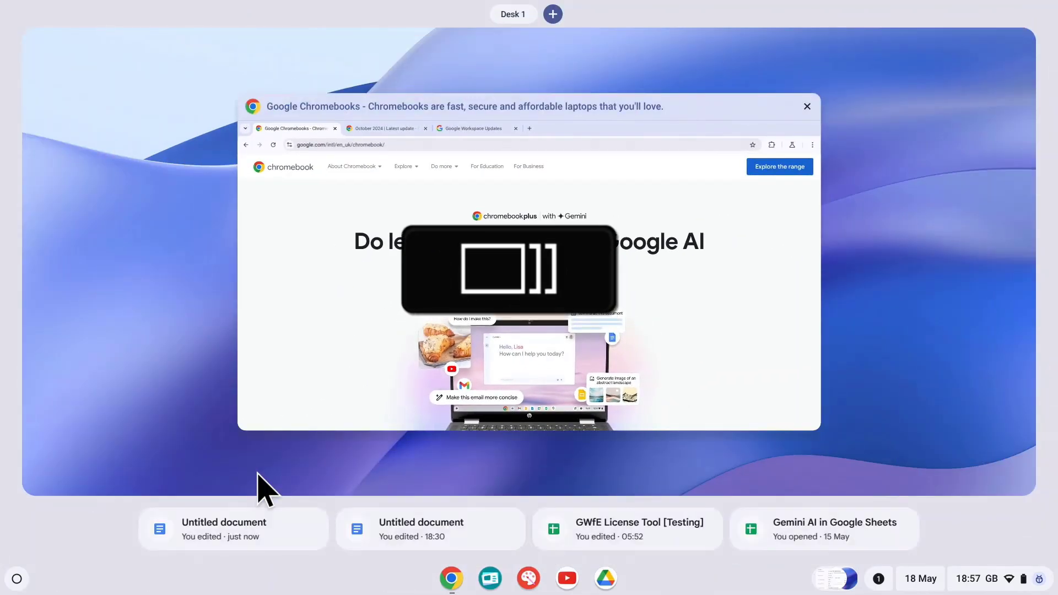
Add Desk 2 and move the Workspace Updates tab, as its own window, onto it.
{"action": "left_click", "coordinate": [554, 14]}
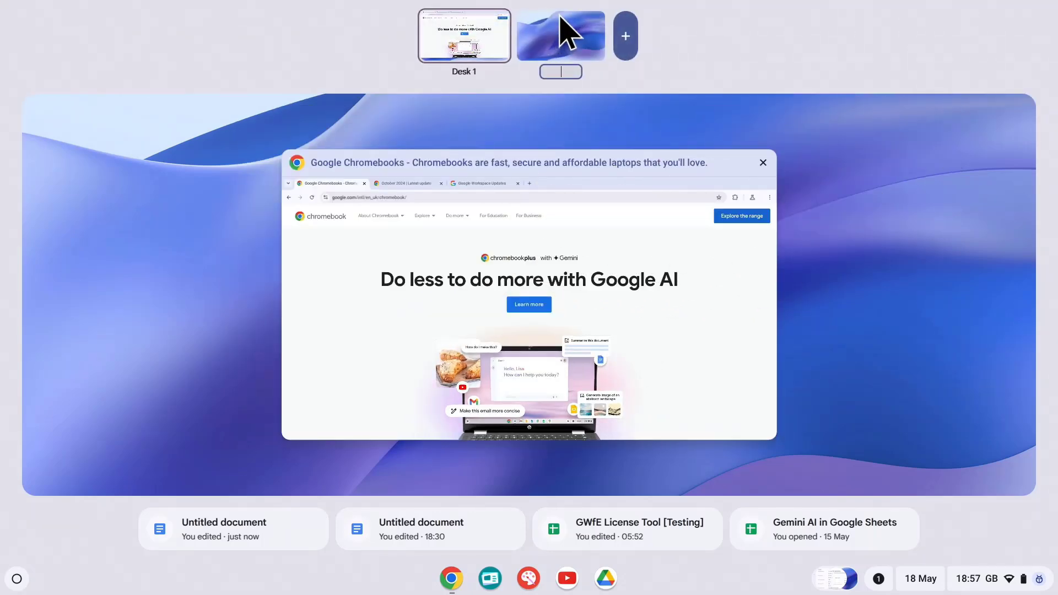
{"action": "left_click", "coordinate": [546, 278]}
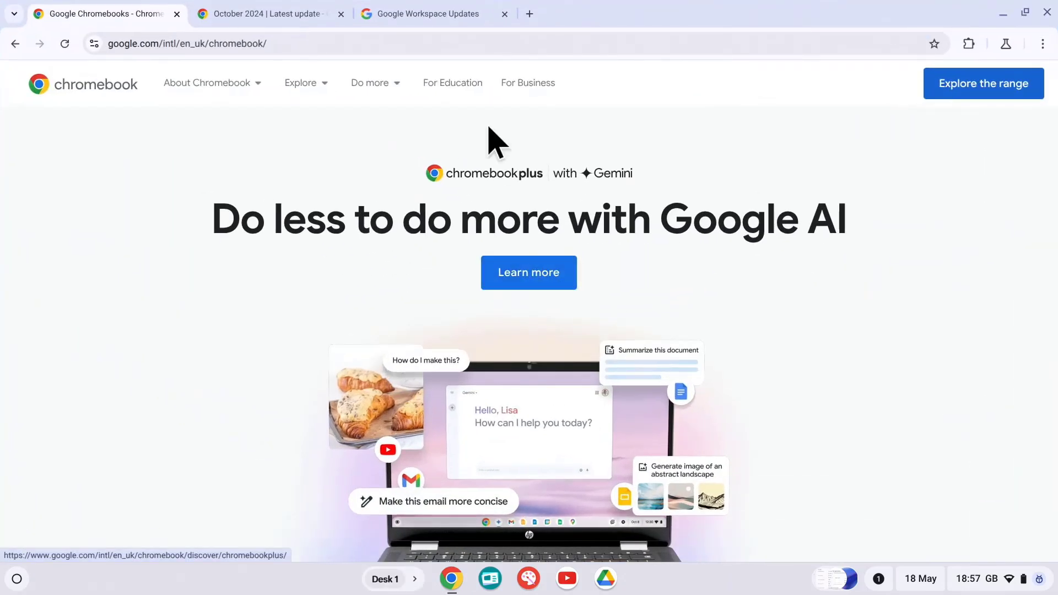
{"action": "left_click_drag", "start_coordinate": [453, 17], "coordinate": [445, 198]}
{"action": "key", "text": "F5"}
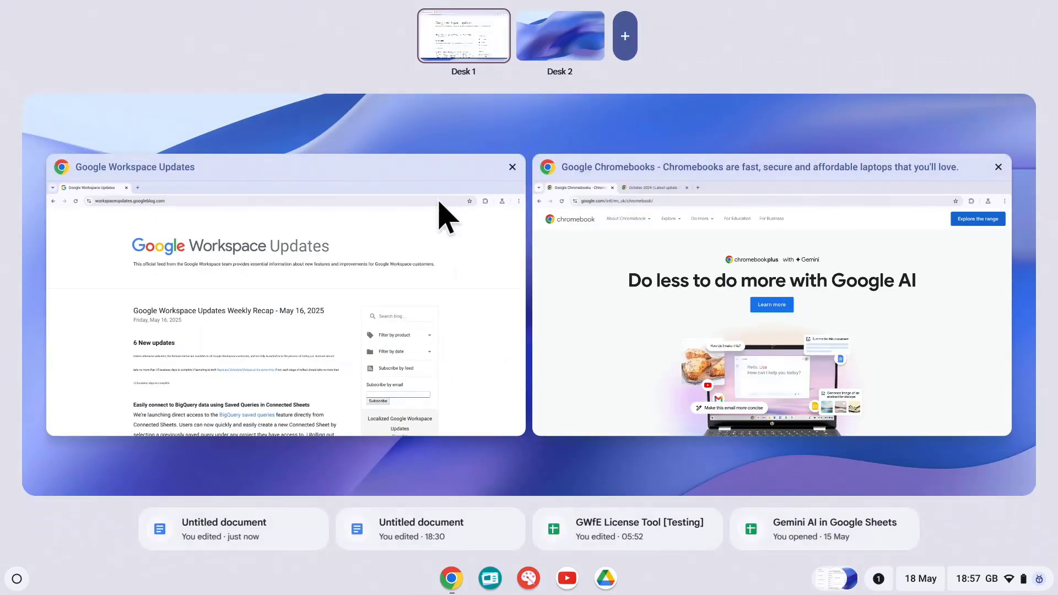
{"action": "left_click_drag", "start_coordinate": [250, 291], "coordinate": [547, 59]}
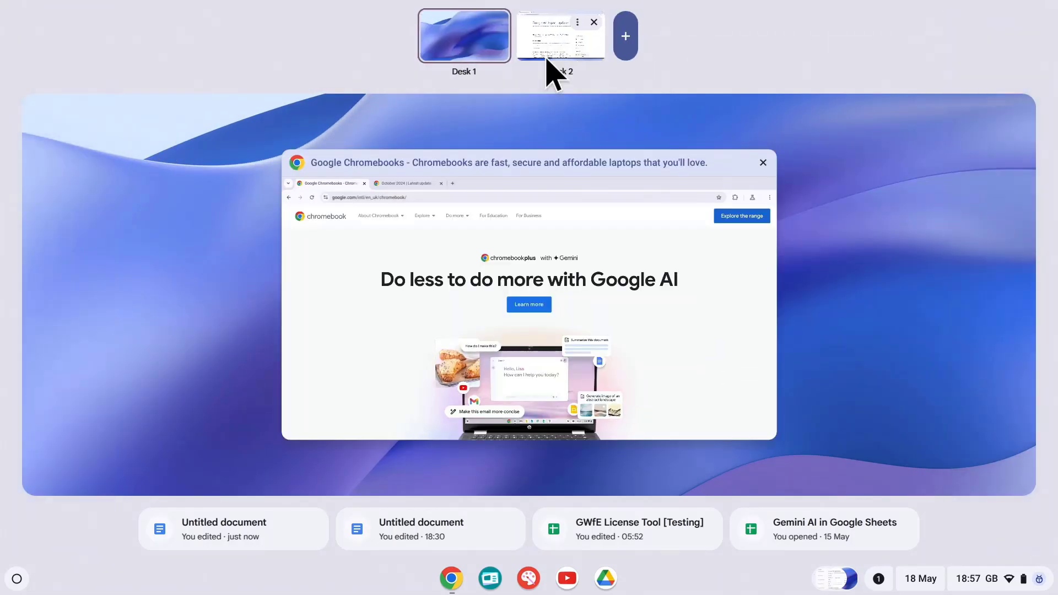
{"action": "left_click", "coordinate": [501, 299]}
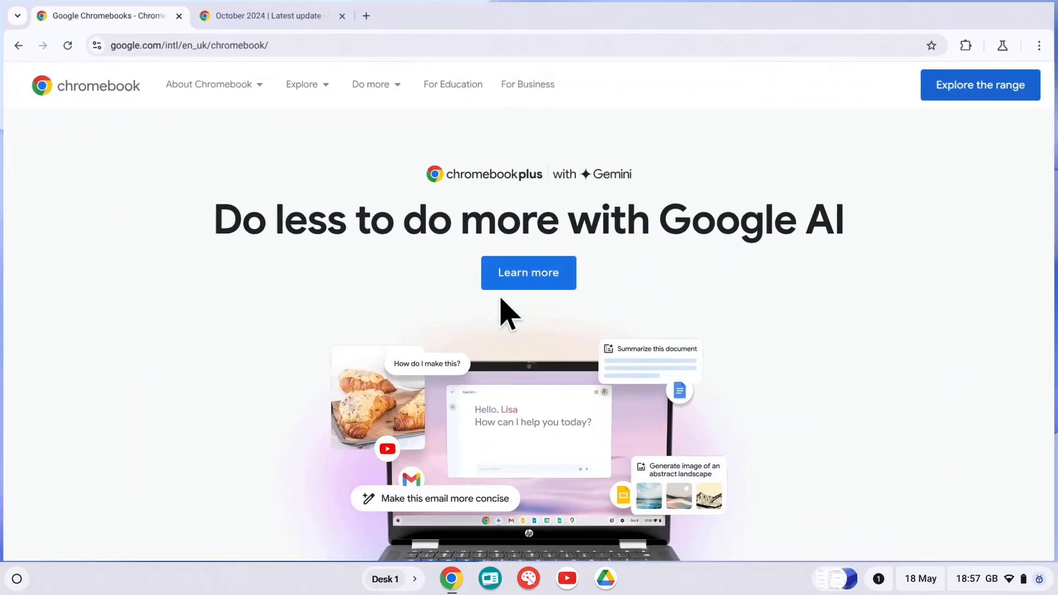
Switch back and forth between Desk 1 and Desk 2 with Search+] and Search+[.
{"action": "key", "text": "super+bracketright"}
{"action": "key", "text": "super+bracketleft"}
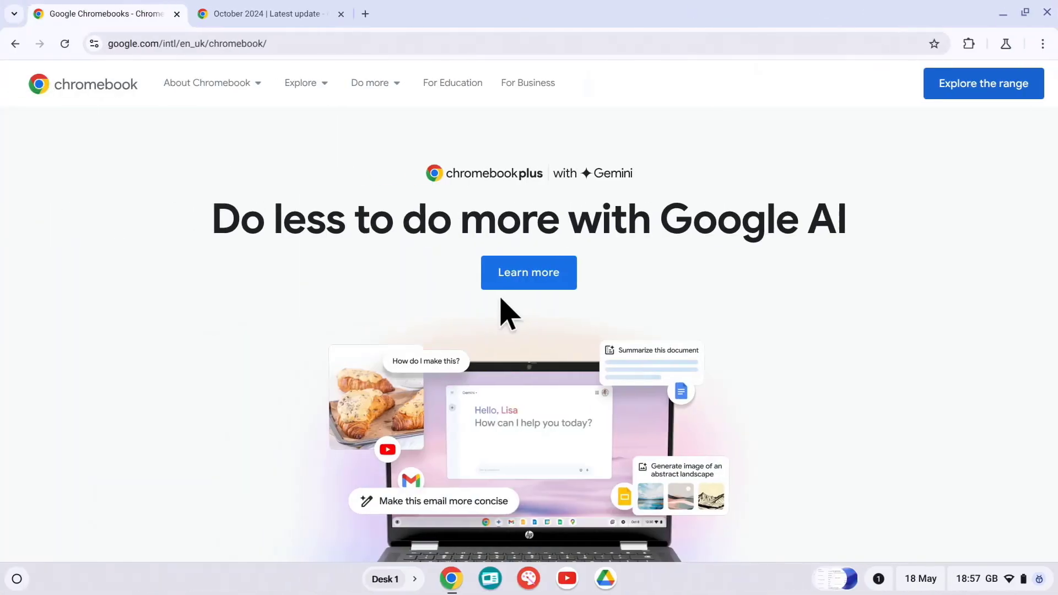
{"action": "key", "text": "super+bracketright"}
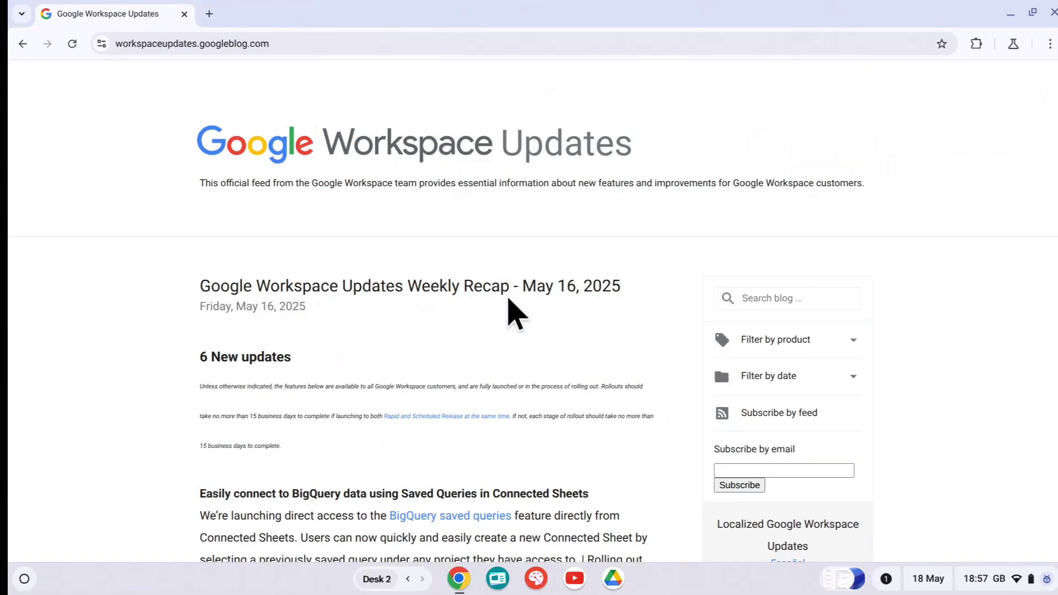
{"action": "key", "text": "super+bracketleft"}
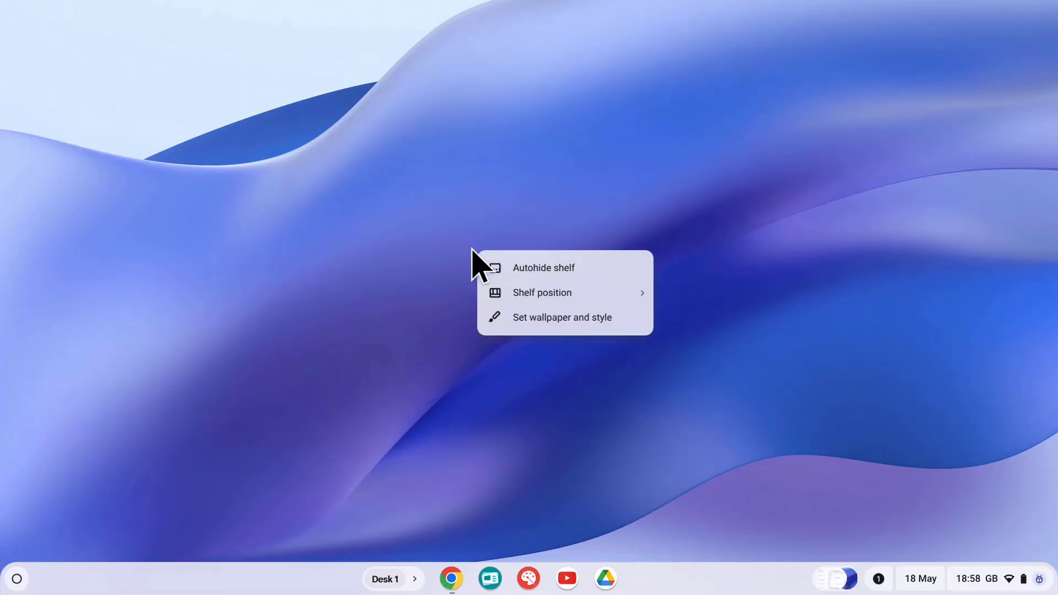
Try accent colour sets and set the Illustrations wallpaper 'T.rex on the run'.
{"action": "left_click", "coordinate": [573, 318]}
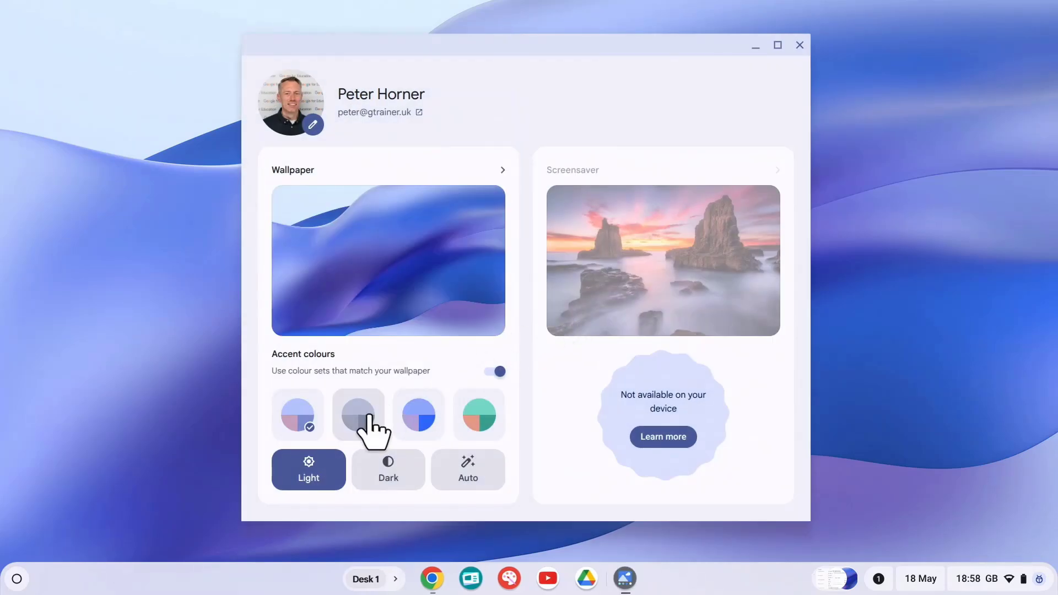
{"action": "left_click", "coordinate": [420, 416]}
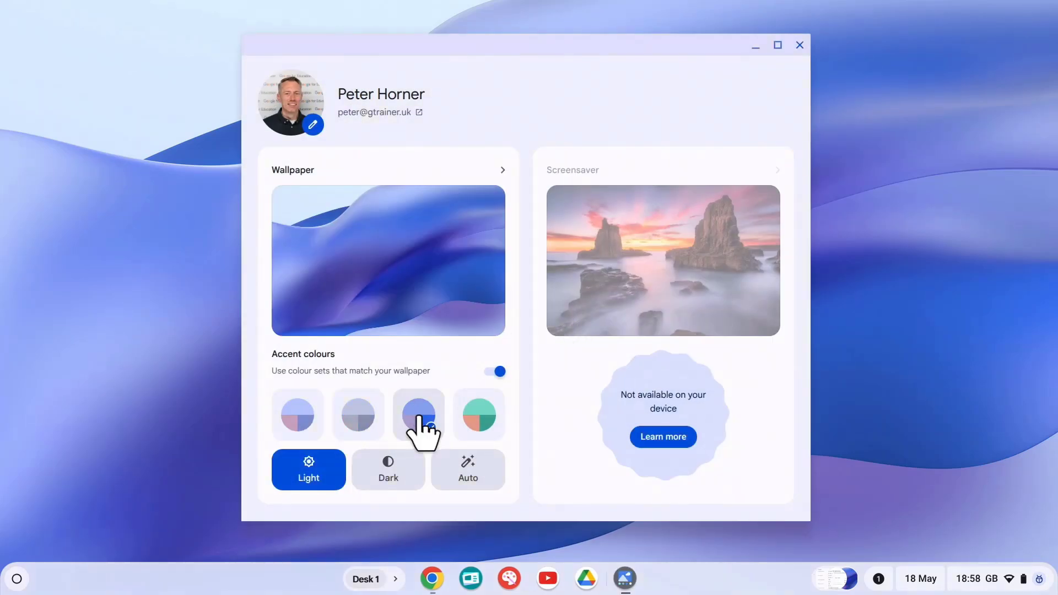
{"action": "left_click", "coordinate": [308, 412]}
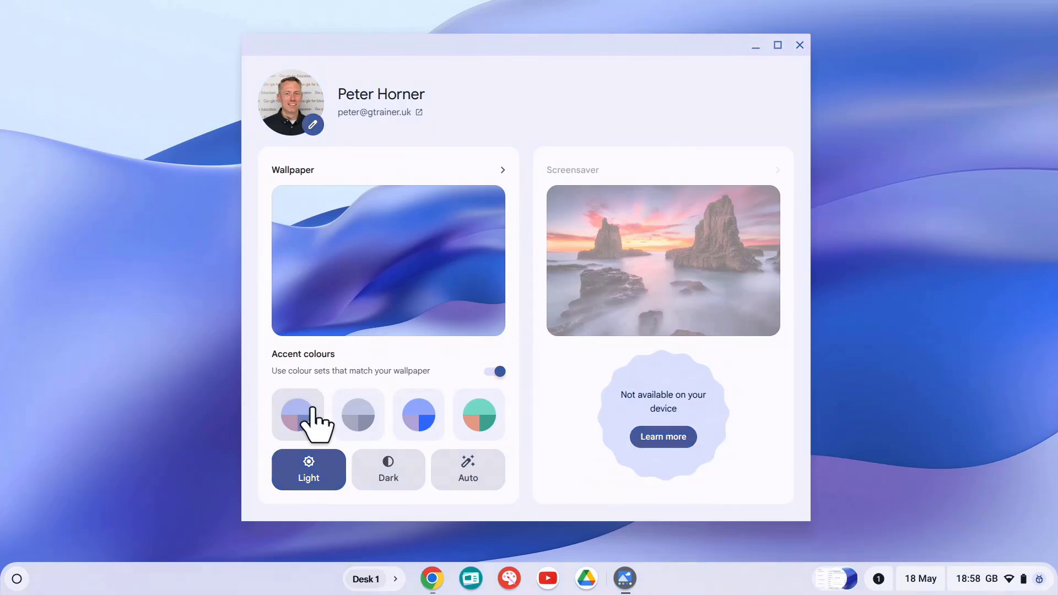
{"action": "left_click", "coordinate": [504, 170]}
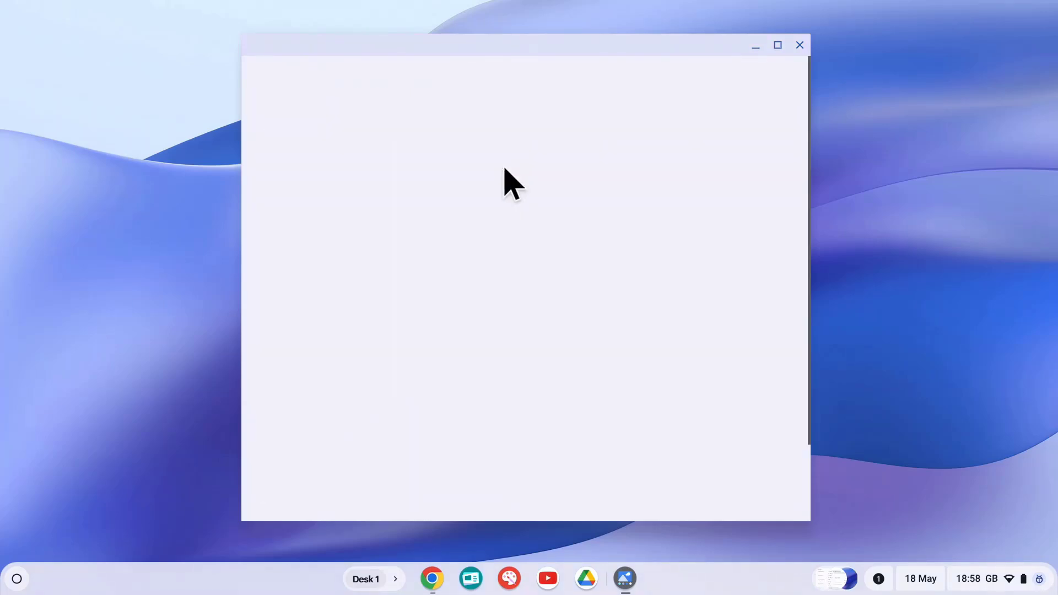
{"action": "scroll", "coordinate": [553, 270], "scroll_direction": "down", "scroll_amount": 5}
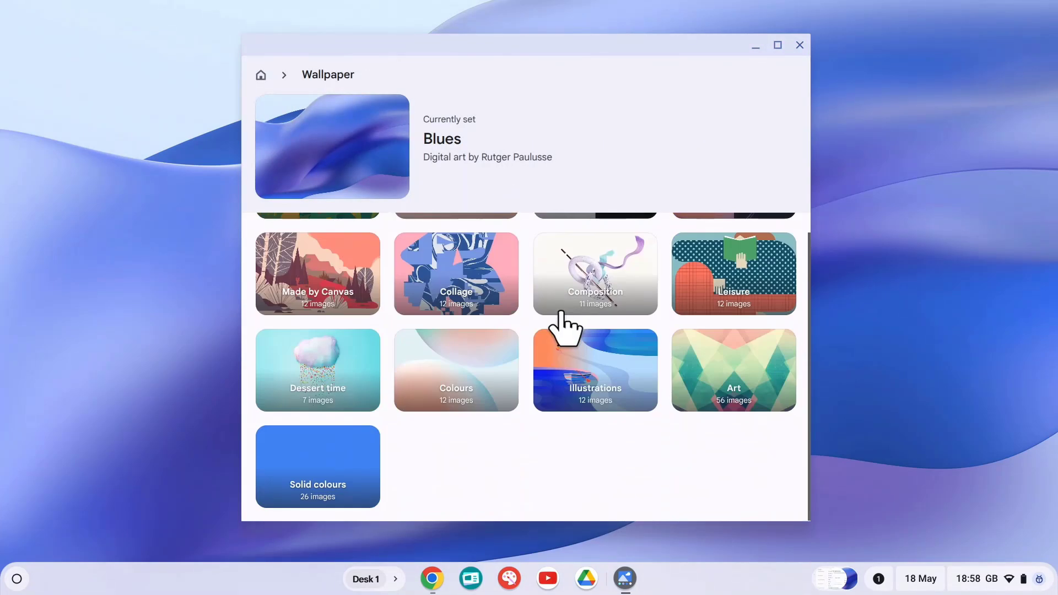
{"action": "left_click", "coordinate": [581, 393]}
{"action": "left_click", "coordinate": [732, 460]}
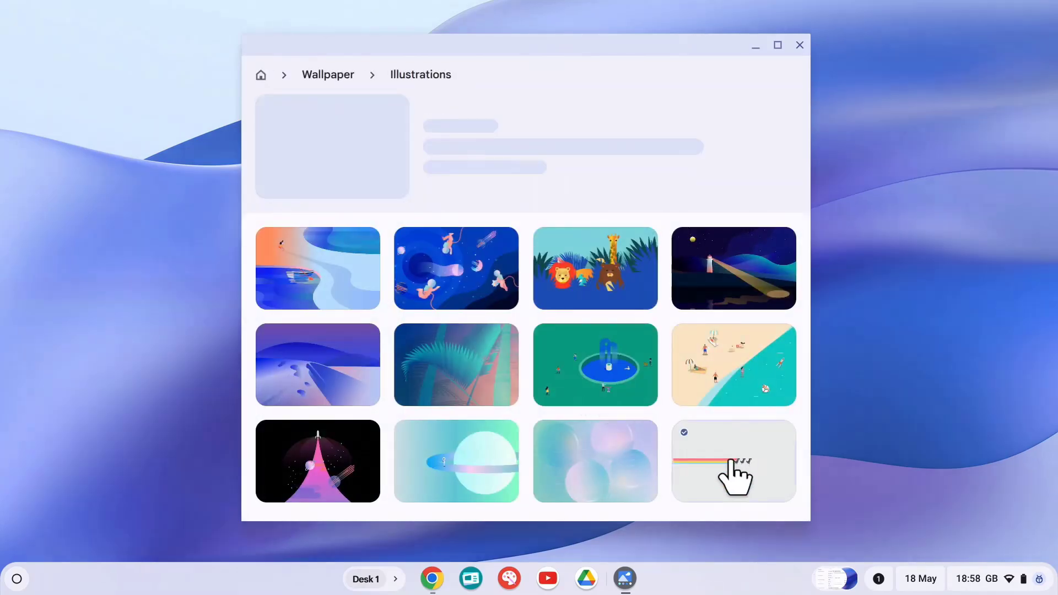
{"action": "left_click", "coordinate": [799, 45]}
Move the shelf to the left edge, then bring up shelf options to return it to the bottom.
{"action": "right_click", "coordinate": [729, 571]}
{"action": "mouse_move", "coordinate": [773, 489]}
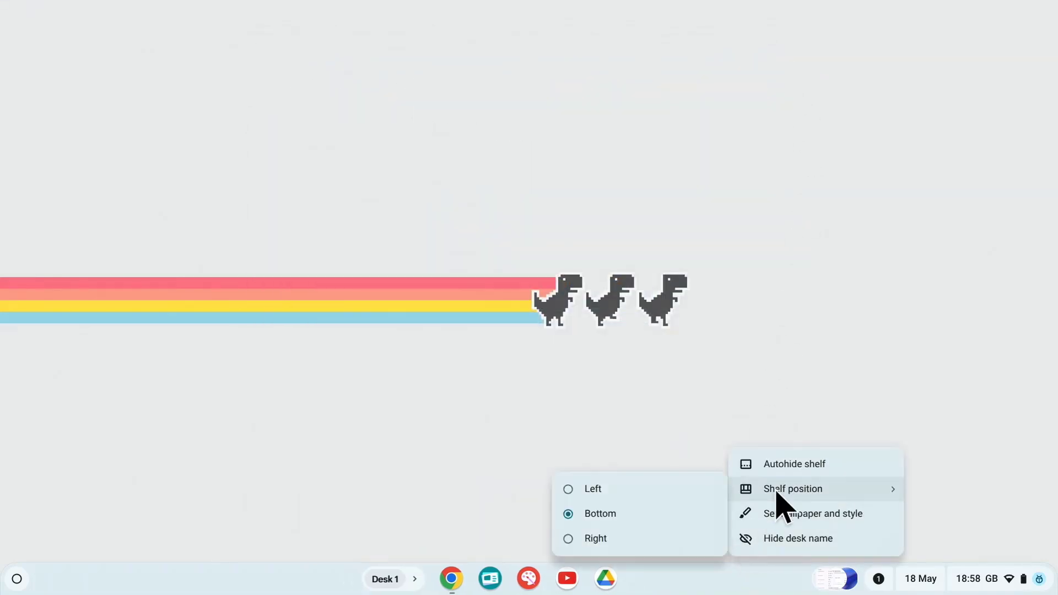
{"action": "left_click", "coordinate": [646, 492]}
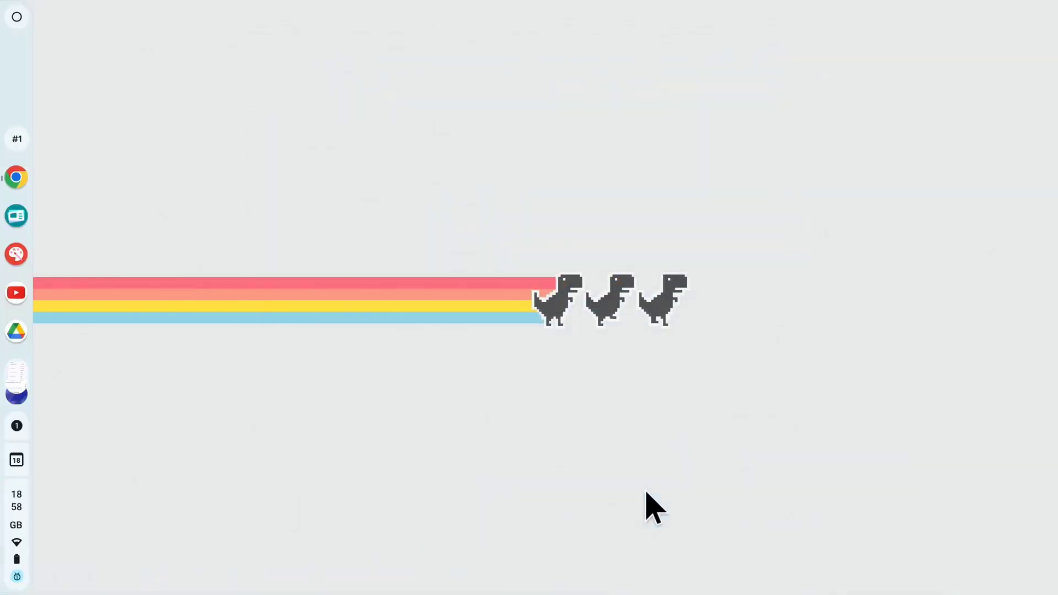
{"action": "right_click", "coordinate": [25, 83]}
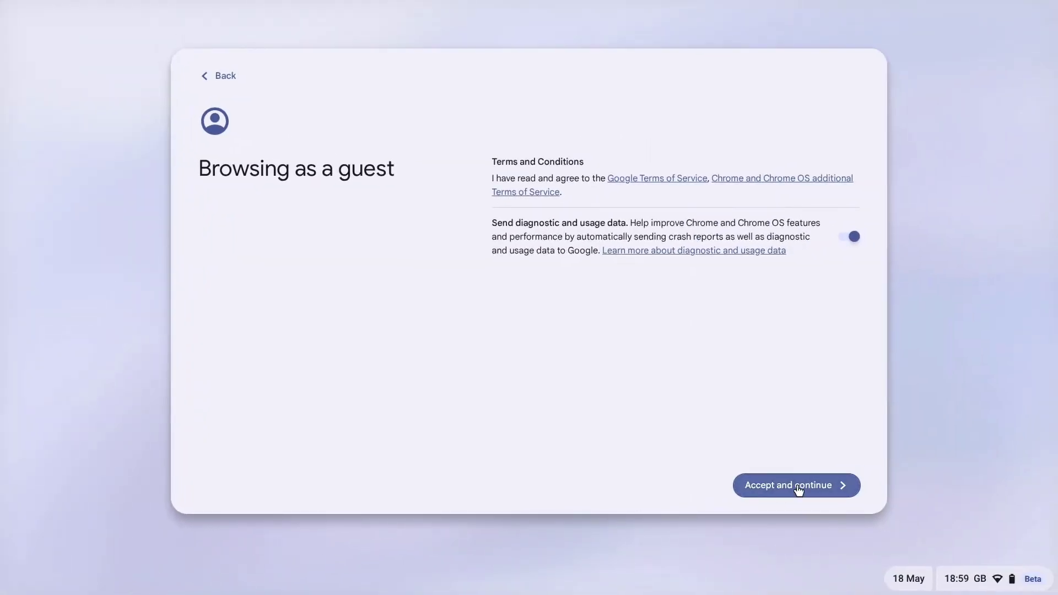
Accept the guest terms and enter gmail.com in the guest browser's address bar.
{"action": "left_click", "coordinate": [799, 488]}
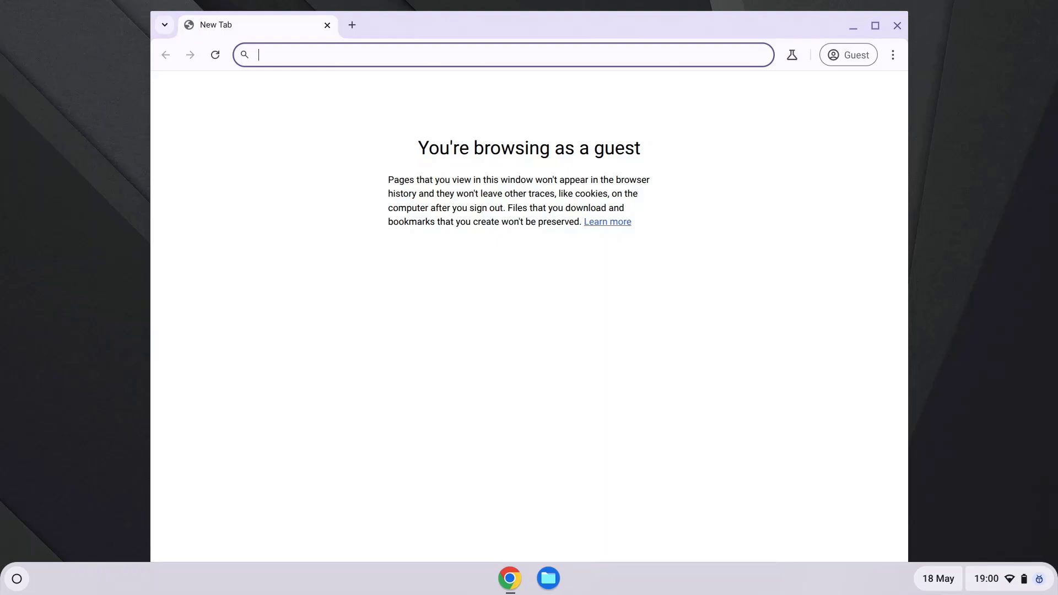
{"action": "type", "text": "gmail.com"}
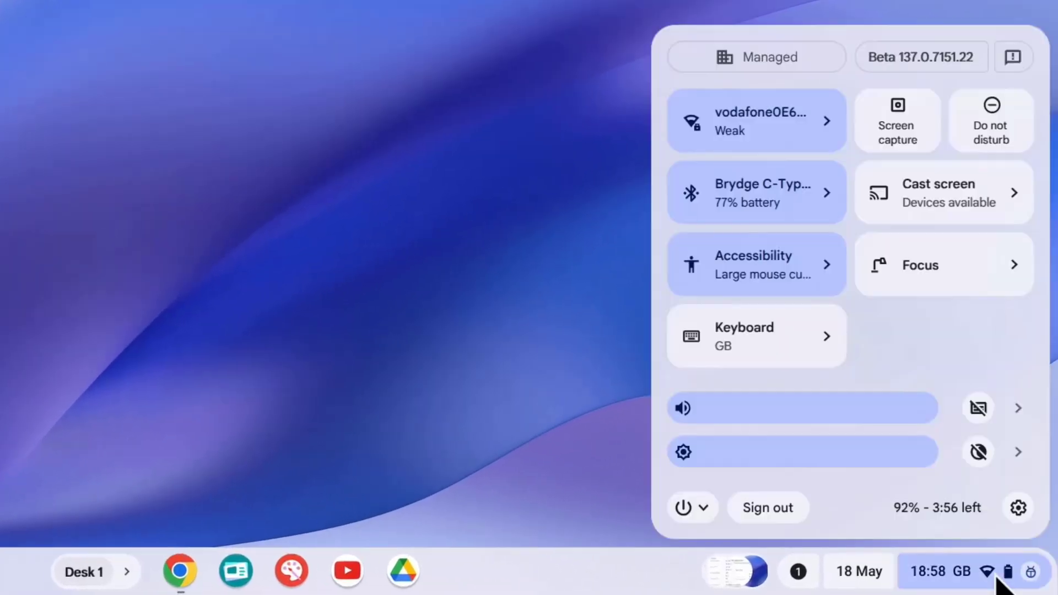
Go to System preferences in Settings and click Reset next to Powerwash.
{"action": "left_click", "coordinate": [1019, 507]}
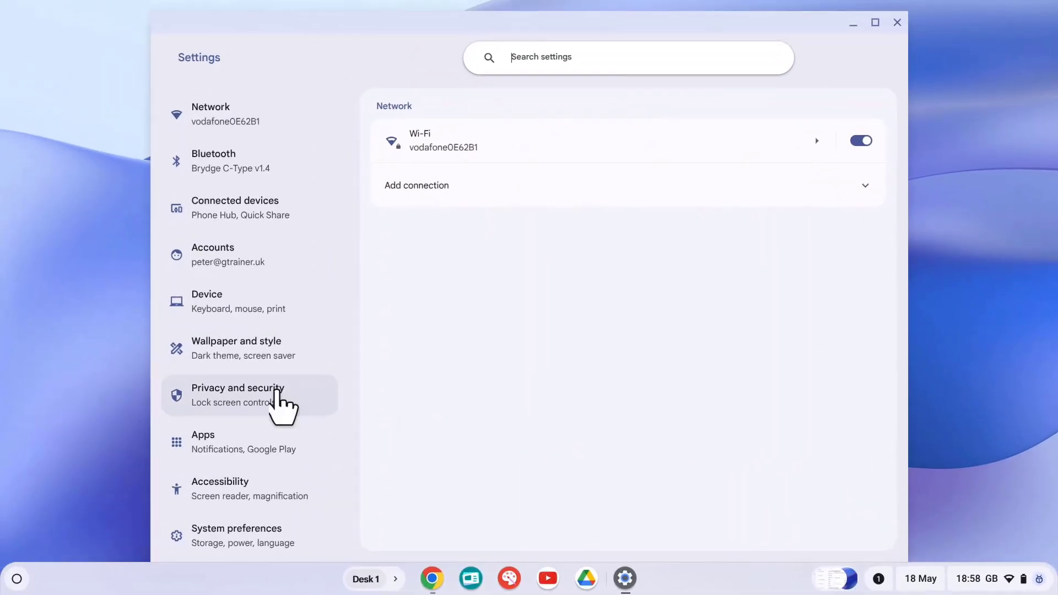
{"action": "scroll", "coordinate": [264, 404], "scroll_direction": "down", "scroll_amount": 2}
{"action": "left_click", "coordinate": [237, 468]}
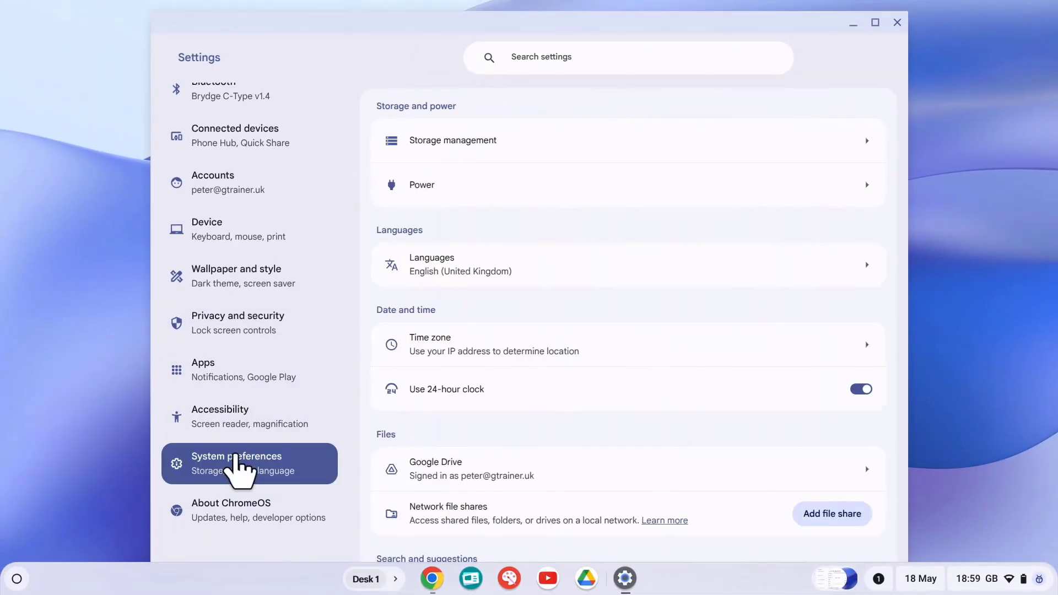
{"action": "scroll", "coordinate": [626, 465], "scroll_direction": "down", "scroll_amount": 10}
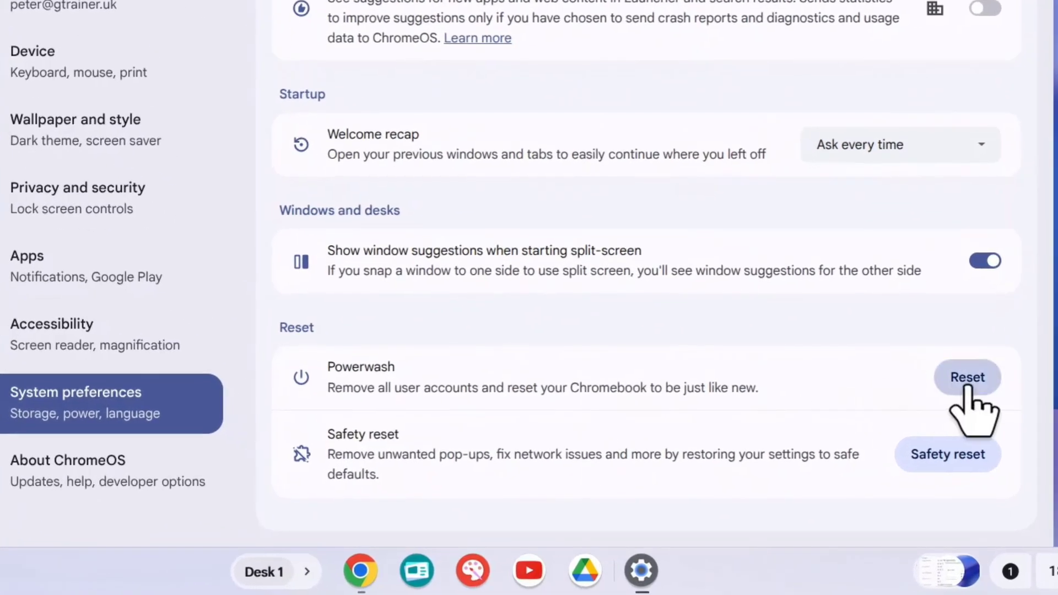
{"action": "left_click", "coordinate": [967, 379]}
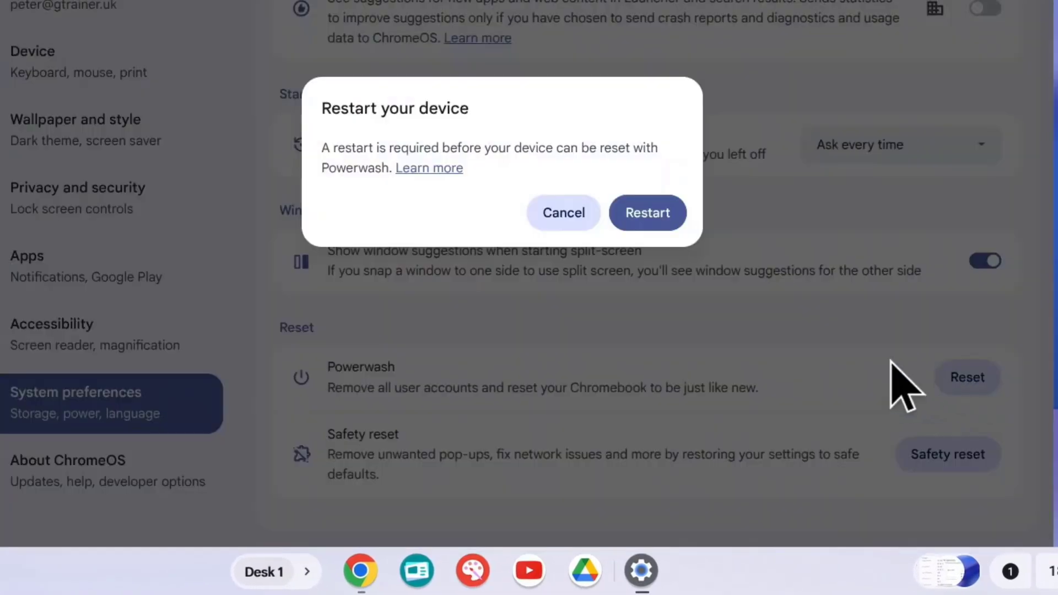